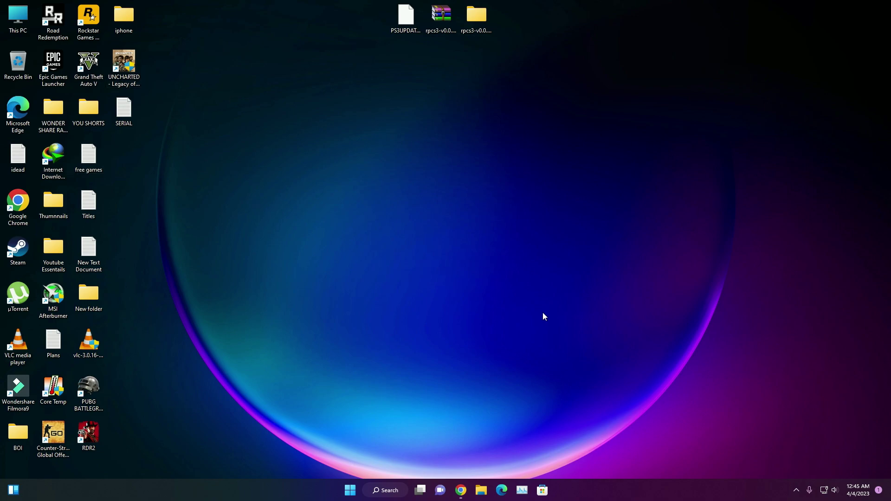
Switch to Google Chrome in a maximized window and view the Windows build on the RPCS3 download page.
{"action": "left_click", "coordinate": [461, 490]}
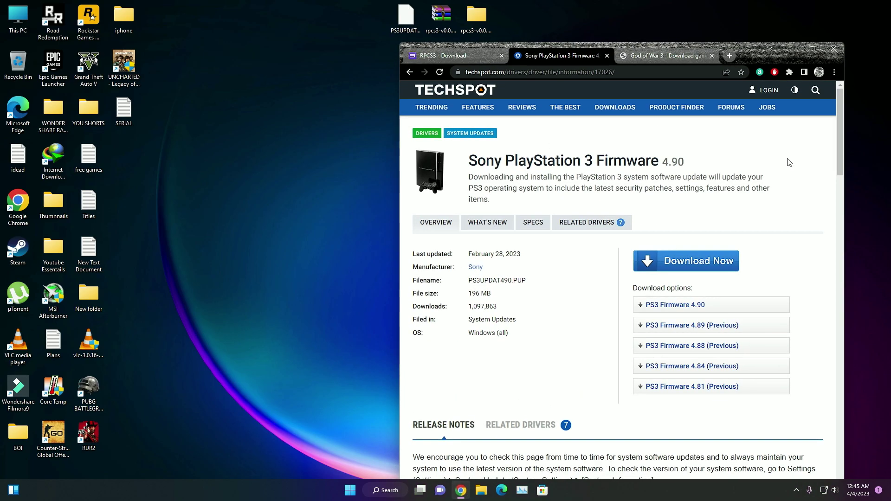
{"action": "left_click", "coordinate": [813, 48]}
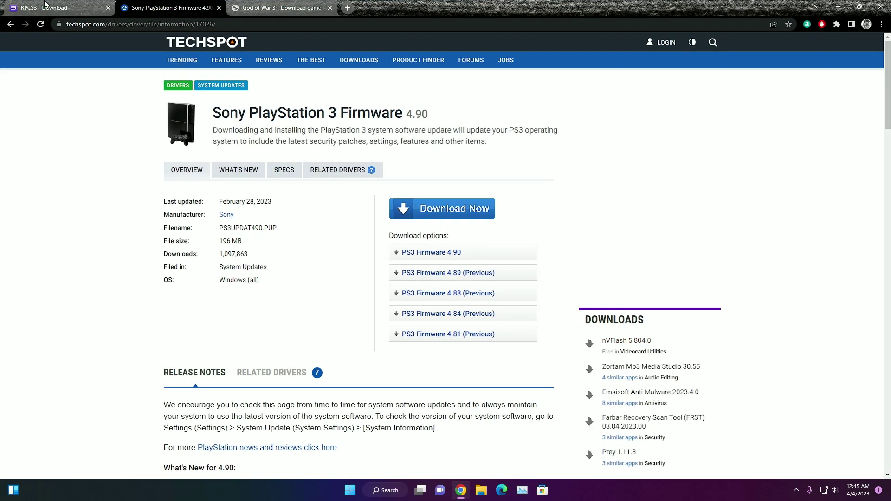
{"action": "left_click", "coordinate": [47, 7]}
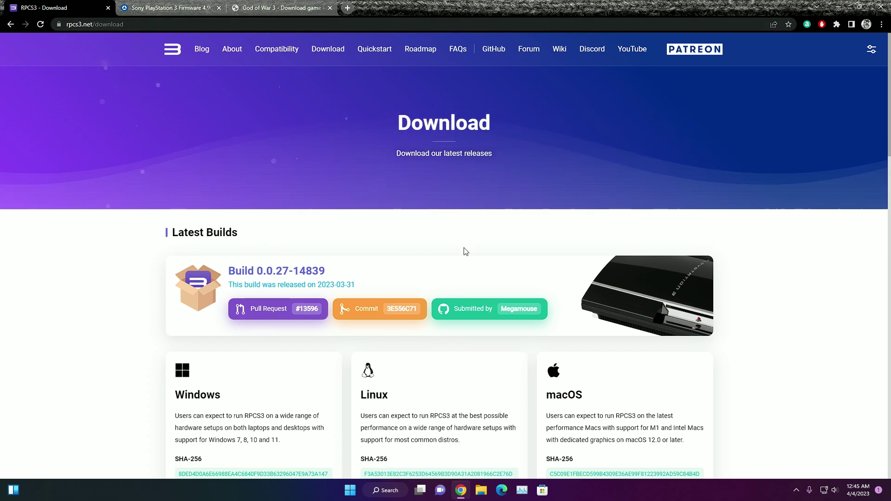
{"action": "scroll", "coordinate": [417, 251], "scroll_direction": "down", "scroll_amount": 3}
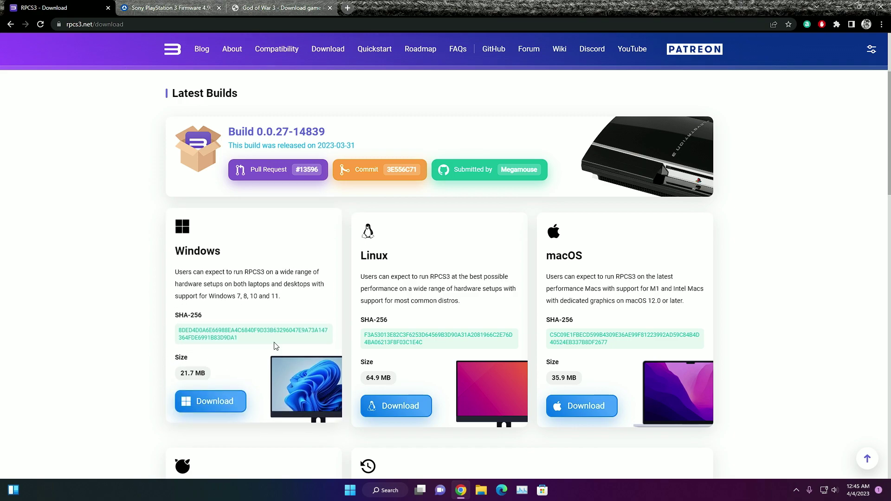
Minimize the browser and check the extraction options for the rpcs3-v0.0.26 archive on the desktop without extracting it.
{"action": "left_click", "coordinate": [838, 6]}
{"action": "left_click_drag", "start_coordinate": [441, 29], "coordinate": [442, 121]}
{"action": "left_click_drag", "start_coordinate": [372, 81], "coordinate": [500, 169]}
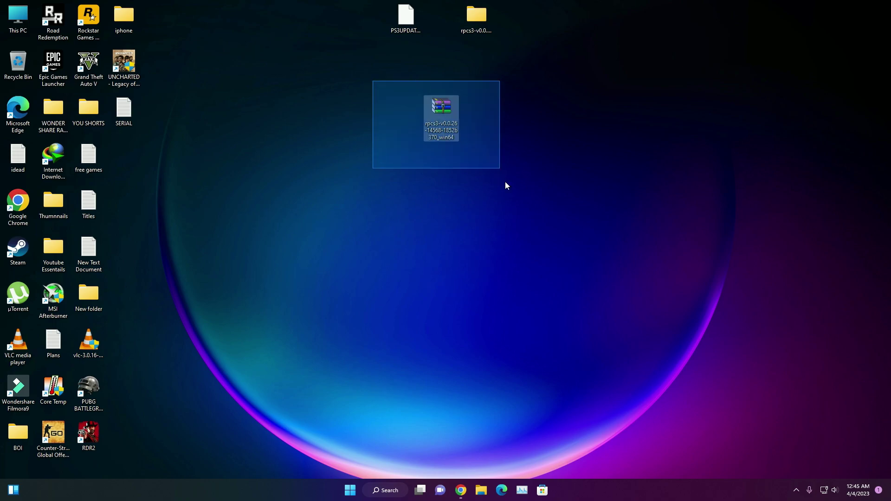
{"action": "left_click_drag", "start_coordinate": [441, 118], "coordinate": [445, 31]}
{"action": "right_click", "coordinate": [446, 31]}
{"action": "left_click", "coordinate": [478, 137]}
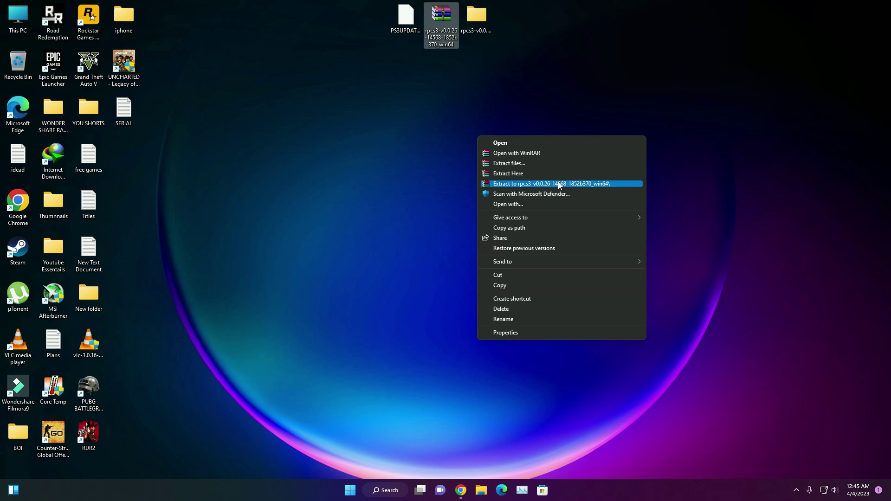
{"action": "left_click", "coordinate": [423, 175]}
Launch rpcs3 from the extracted rpcs3-v0.0.25 folder on the desktop and decline the emulator update.
{"action": "left_click_drag", "start_coordinate": [475, 27], "coordinate": [508, 211]}
{"action": "left_click_drag", "start_coordinate": [477, 19], "coordinate": [512, 251]}
{"action": "left_click_drag", "start_coordinate": [453, 202], "coordinate": [603, 348]}
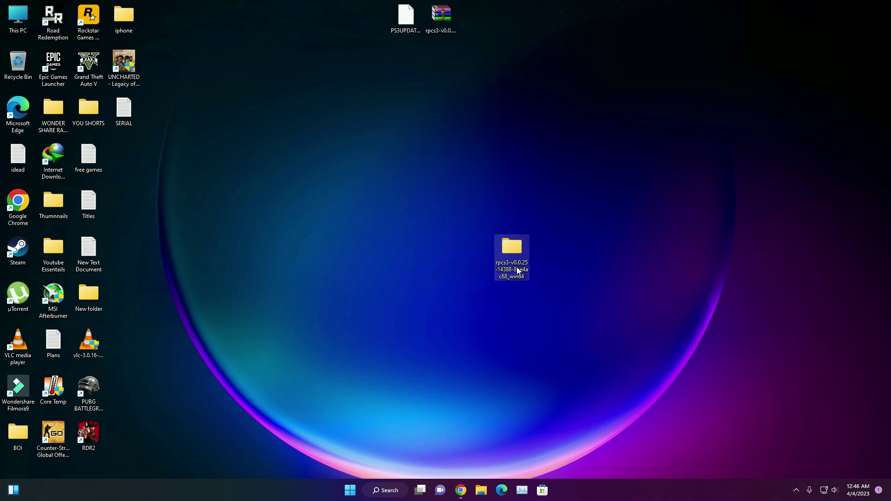
{"action": "double_click", "coordinate": [512, 256]}
{"action": "scroll", "coordinate": [384, 203], "scroll_direction": "down", "scroll_amount": 4}
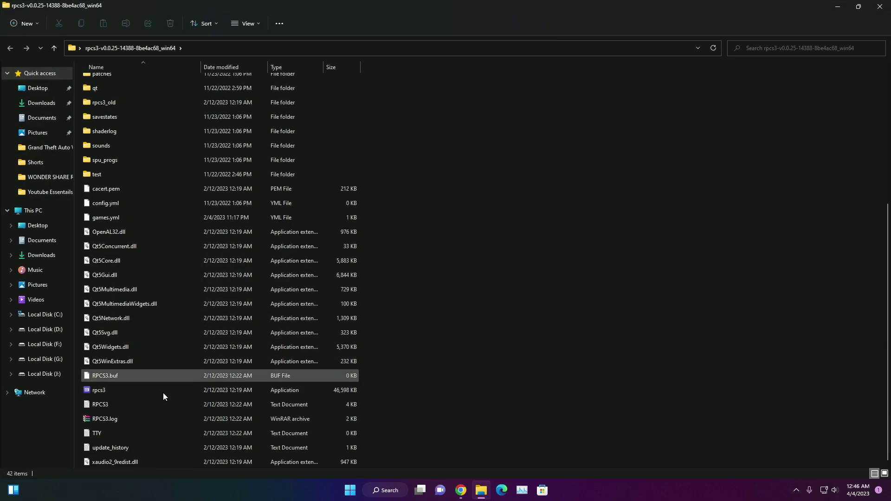
{"action": "double_click", "coordinate": [191, 391]}
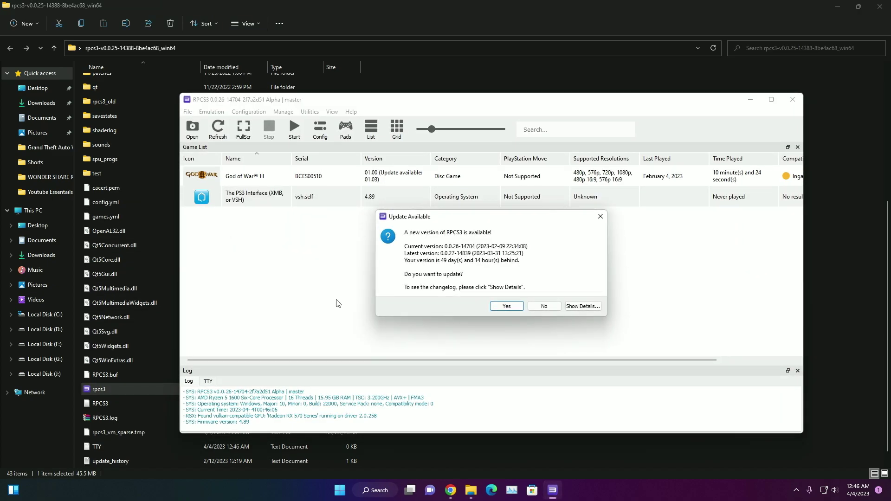
{"action": "left_click", "coordinate": [544, 306]}
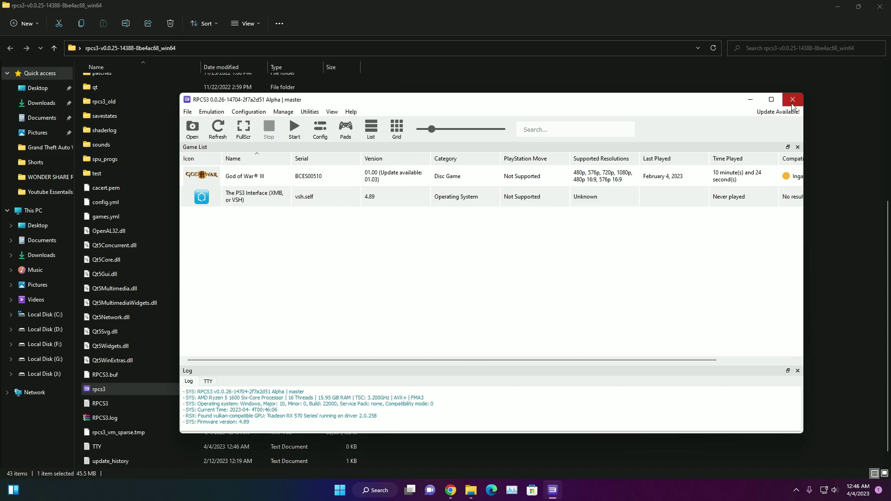
Close RPCS3 and return its folder to the upper row of desktop icons.
{"action": "left_click", "coordinate": [793, 99]}
{"action": "key", "text": "super+d"}
{"action": "left_click_drag", "start_coordinate": [512, 251], "coordinate": [512, 27]}
Switch to Google Chrome and view the Sony PlayStation 3 Firmware download page on TechSpot.
{"action": "left_click", "coordinate": [466, 491]}
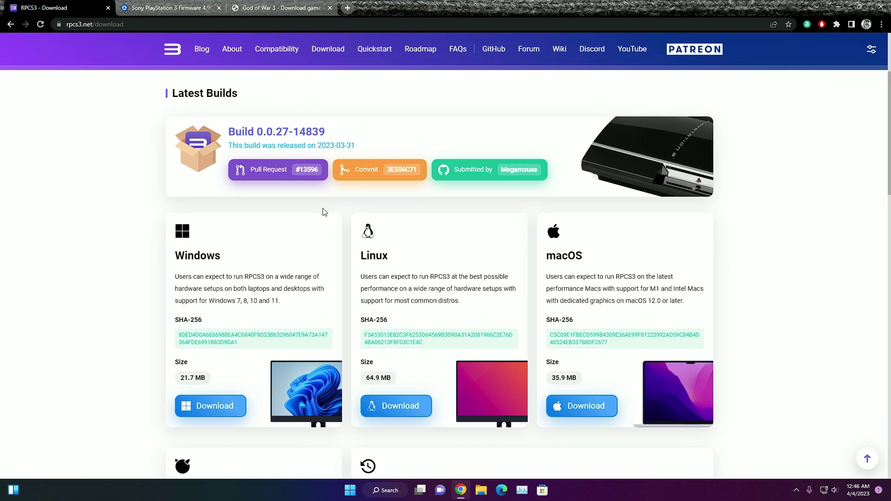
{"action": "mouse_move", "coordinate": [165, 6]}
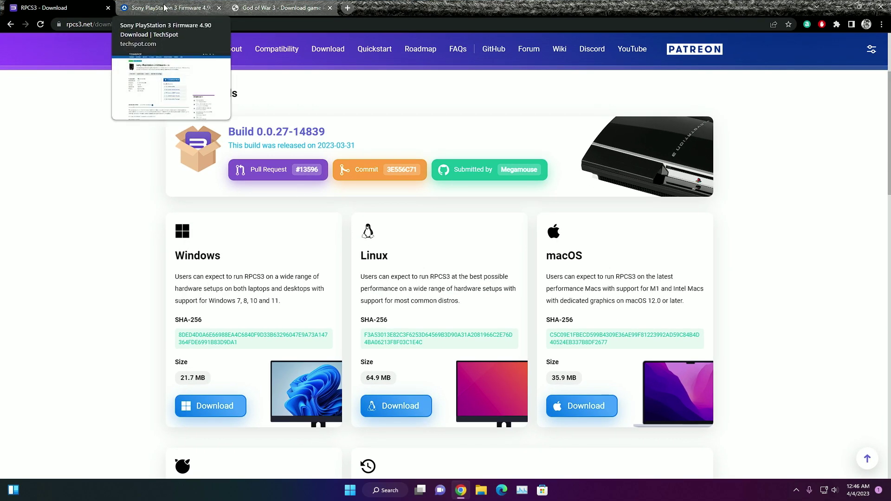
{"action": "left_click", "coordinate": [197, 10]}
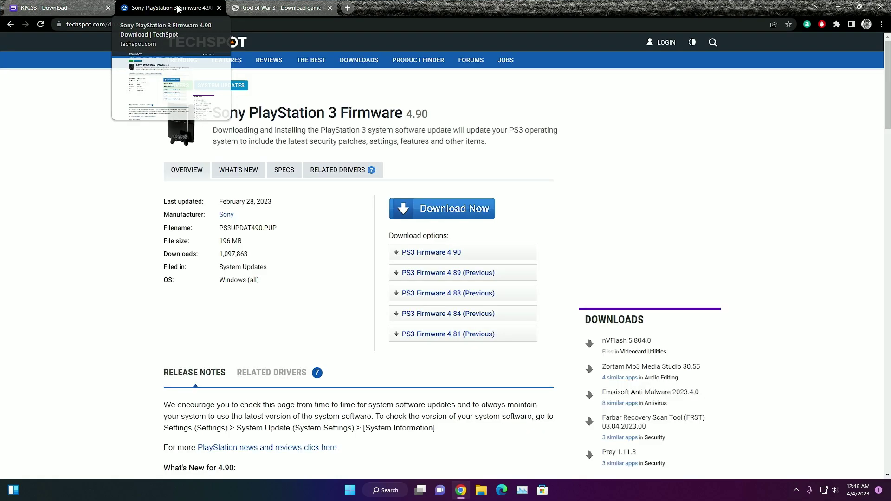
{"action": "left_click_drag", "start_coordinate": [319, 115], "coordinate": [370, 115]}
{"action": "left_click", "coordinate": [321, 96]}
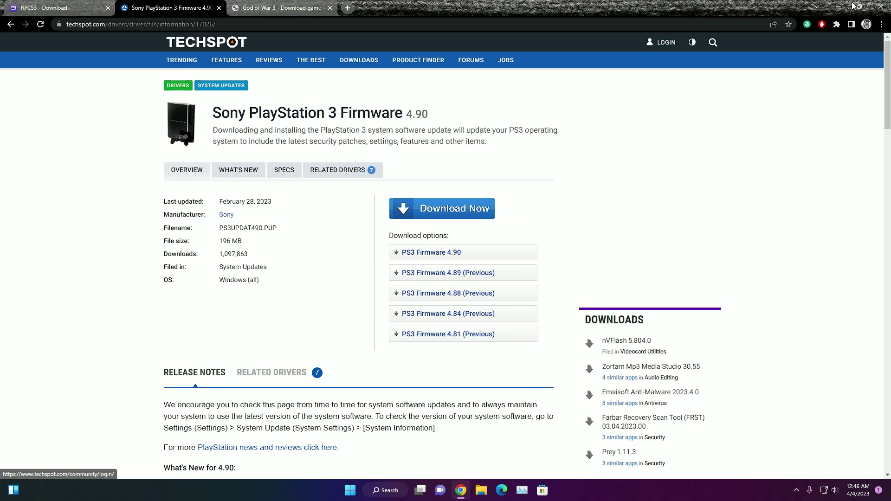
Point out the downloaded PS3UPDAT firmware file on the desktop and return it to its original place.
{"action": "key", "text": "super+d"}
{"action": "left_click_drag", "start_coordinate": [406, 16], "coordinate": [441, 160]}
{"action": "left_click_drag", "start_coordinate": [382, 119], "coordinate": [498, 264]}
{"action": "left_click_drag", "start_coordinate": [407, 137], "coordinate": [490, 206]}
{"action": "left_click_drag", "start_coordinate": [443, 160], "coordinate": [407, 21]}
Launch rpcs3 from its desktop folder again, close the folder window and decline the update.
{"action": "double_click", "coordinate": [502, 18]}
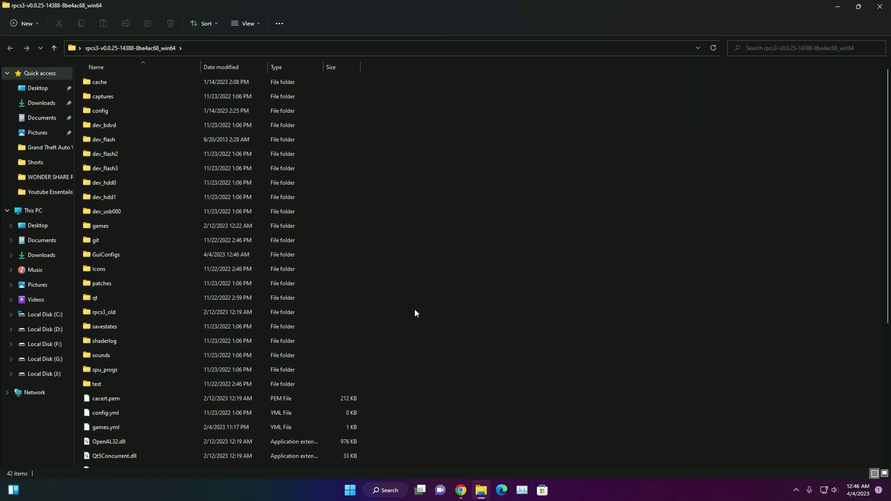
{"action": "scroll", "coordinate": [415, 313], "scroll_direction": "down", "scroll_amount": 5}
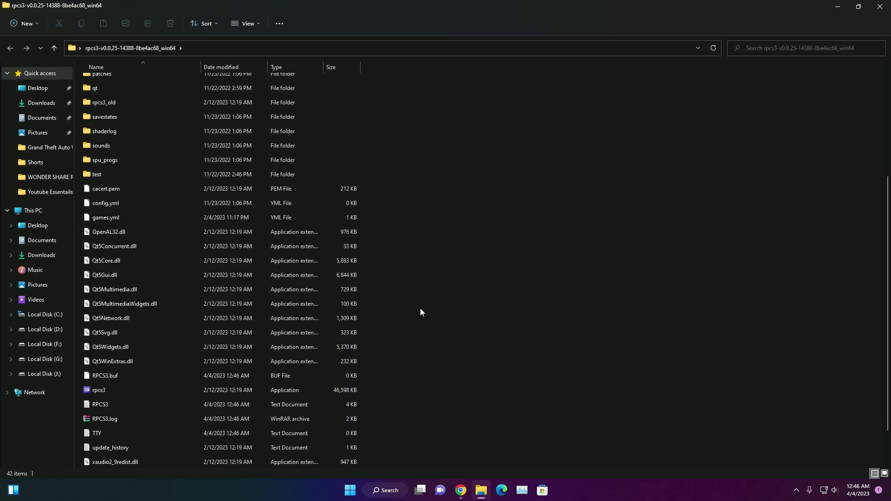
{"action": "double_click", "coordinate": [146, 392]}
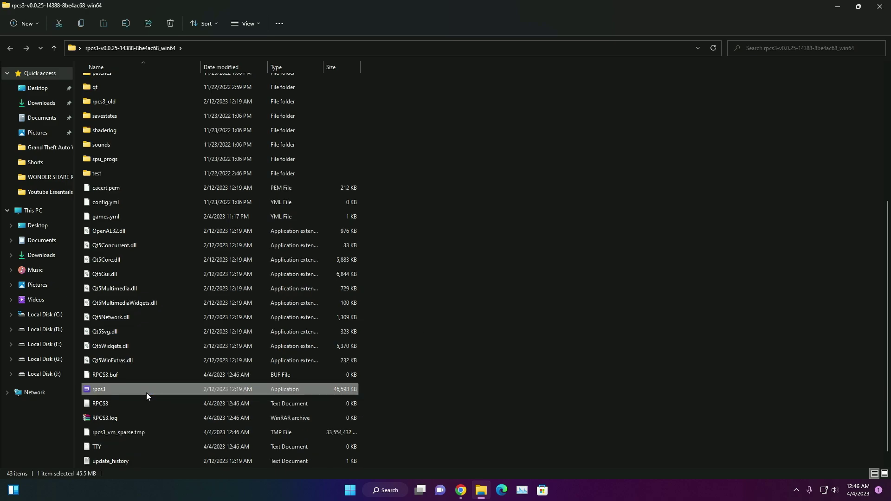
{"action": "left_click", "coordinate": [880, 7]}
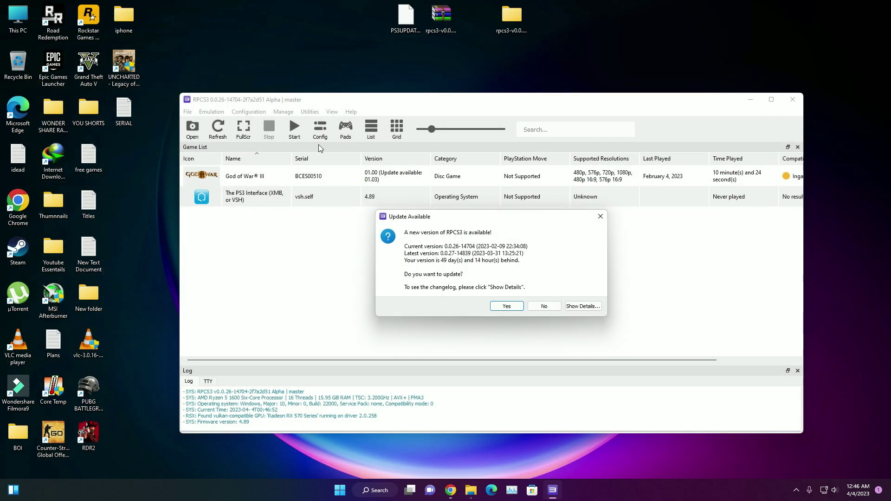
{"action": "left_click", "coordinate": [543, 306]}
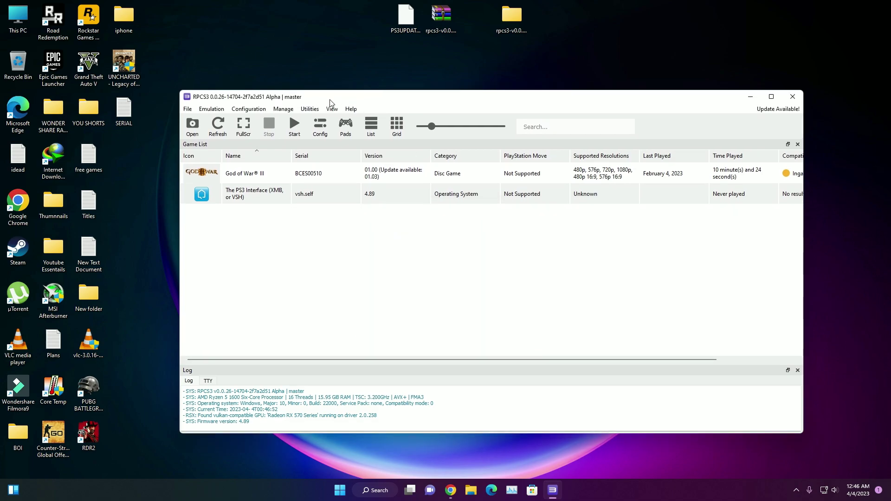
Try to install the firmware file PS3UPDAT489.PUP from the desktop, listing all file types, and decline overwriting the existing installation.
{"action": "left_click_drag", "start_coordinate": [330, 102], "coordinate": [433, 99]}
{"action": "left_click", "coordinate": [290, 106]}
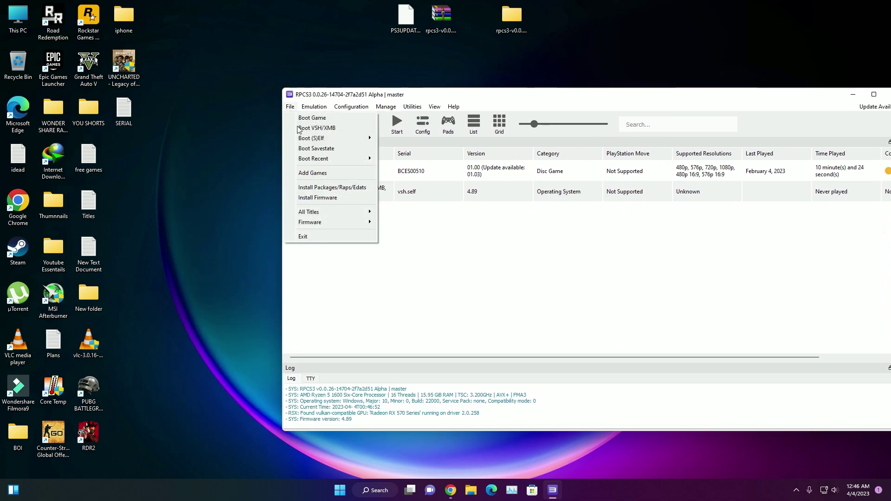
{"action": "mouse_move", "coordinate": [337, 223]}
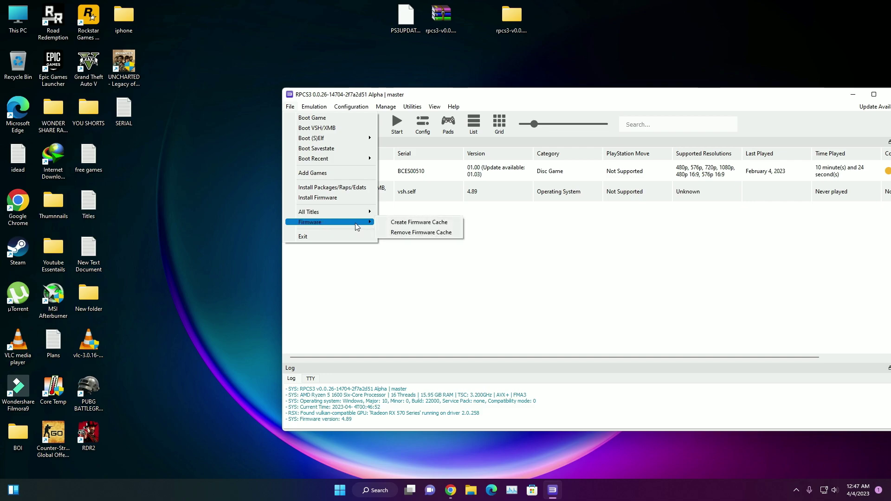
{"action": "left_click", "coordinate": [330, 199]}
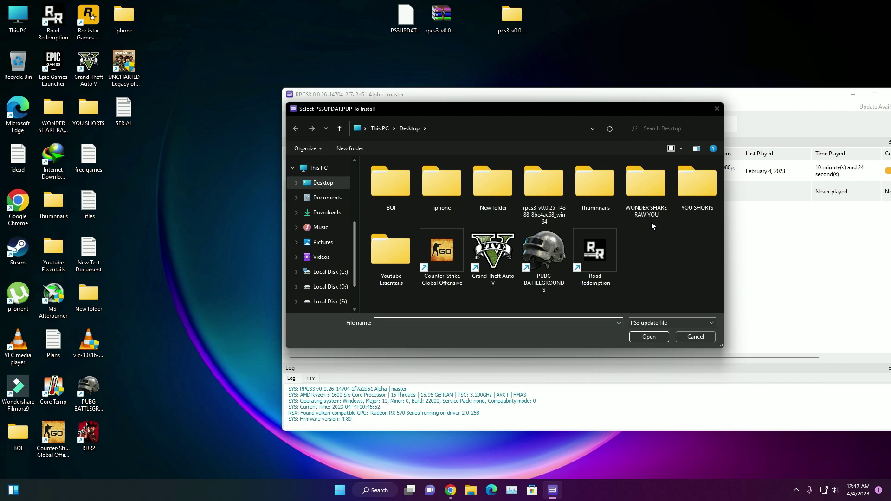
{"action": "left_click", "coordinate": [649, 322]}
{"action": "left_click", "coordinate": [655, 327]}
{"action": "scroll", "coordinate": [609, 230], "scroll_direction": "down", "scroll_amount": 3}
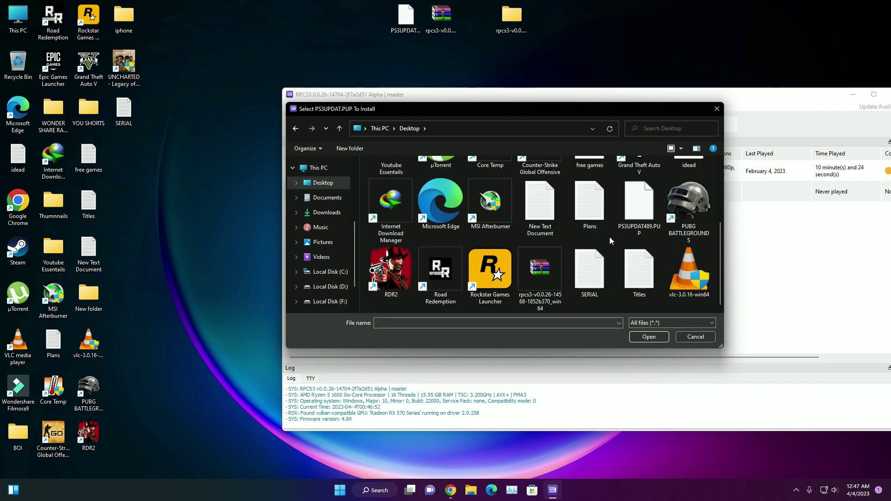
{"action": "left_click", "coordinate": [630, 233]}
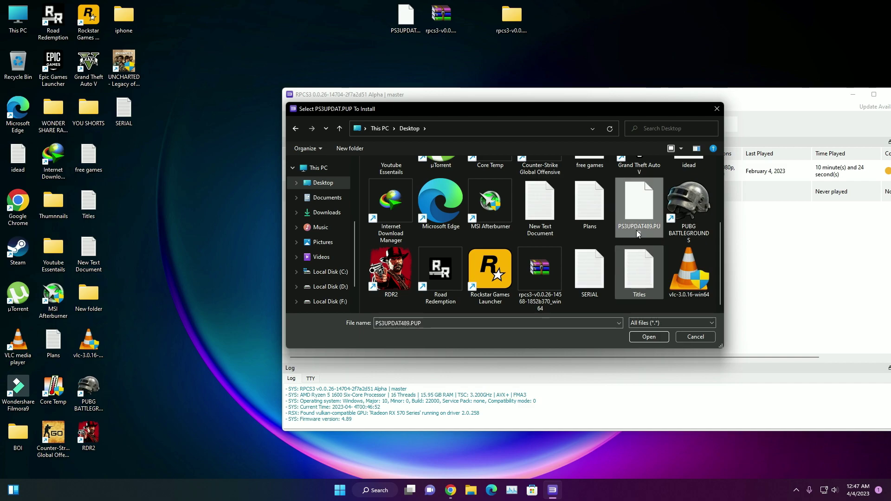
{"action": "left_click", "coordinate": [649, 337]}
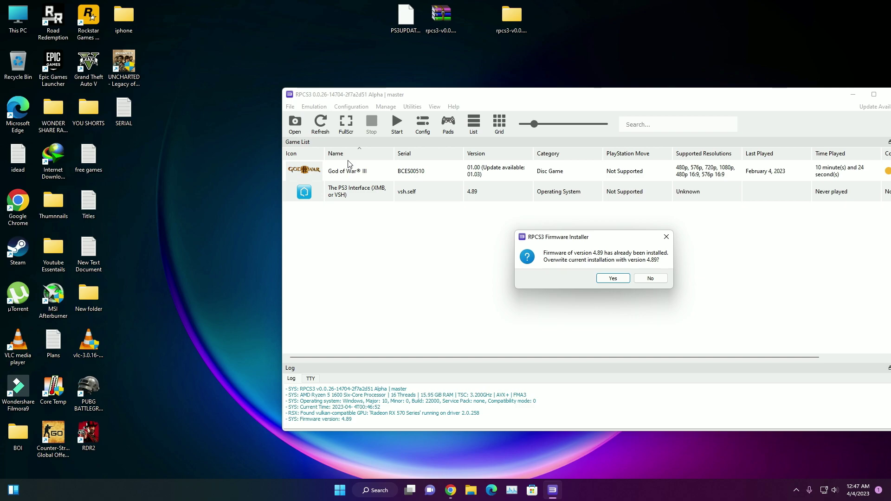
{"action": "left_click", "coordinate": [653, 278]}
Close RPCS3 and bring up the download links on the God of War 3 page in Google Chrome.
{"action": "left_click_drag", "start_coordinate": [692, 95], "coordinate": [548, 106]}
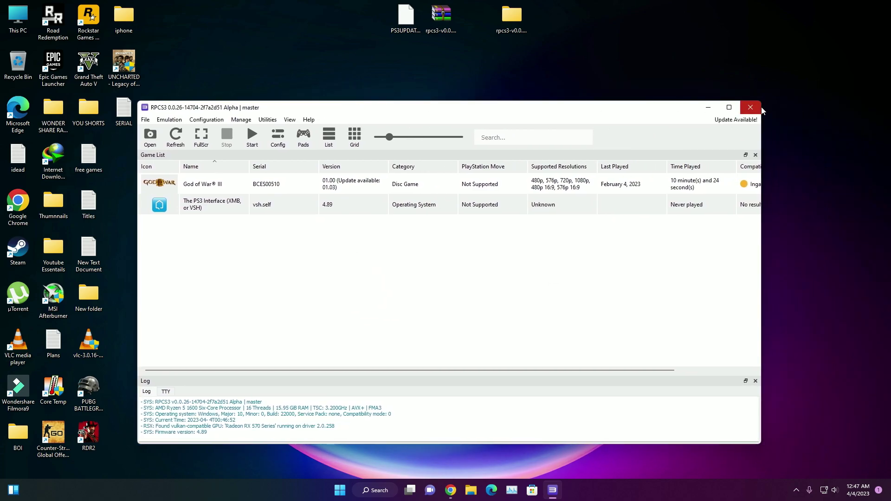
{"action": "left_click", "coordinate": [766, 106]}
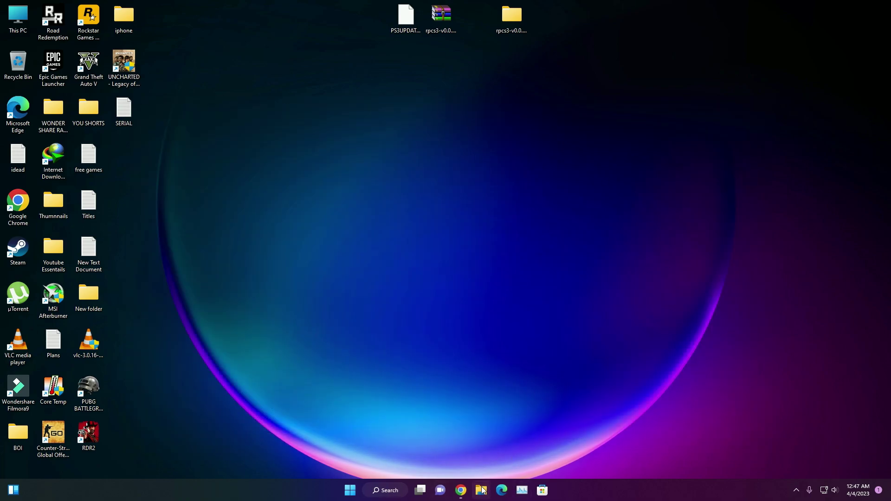
{"action": "left_click", "coordinate": [460, 490]}
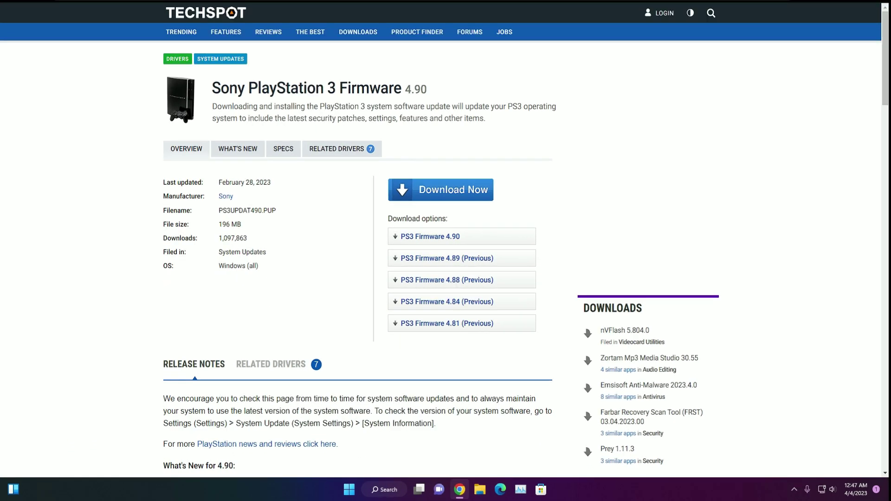
{"action": "key", "text": "ctrl+Tab"}
{"action": "scroll", "coordinate": [291, 213], "scroll_direction": "down", "scroll_amount": 4}
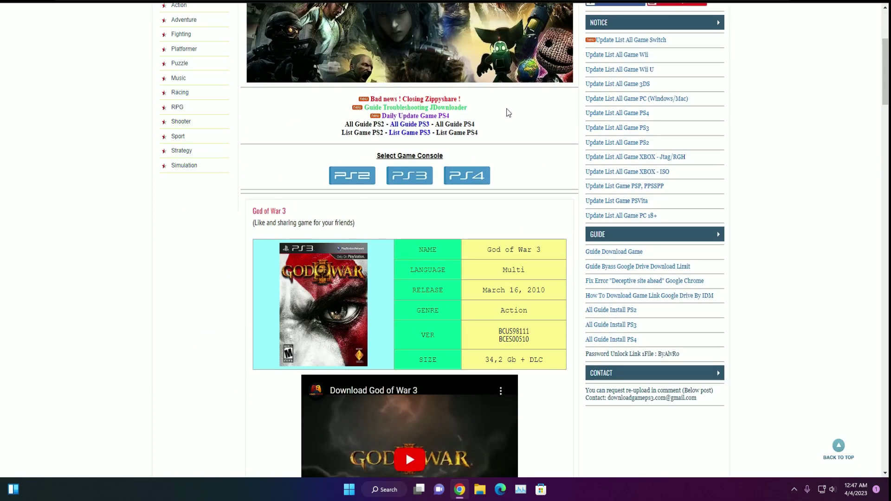
{"action": "scroll", "coordinate": [507, 112], "scroll_direction": "down", "scroll_amount": 10}
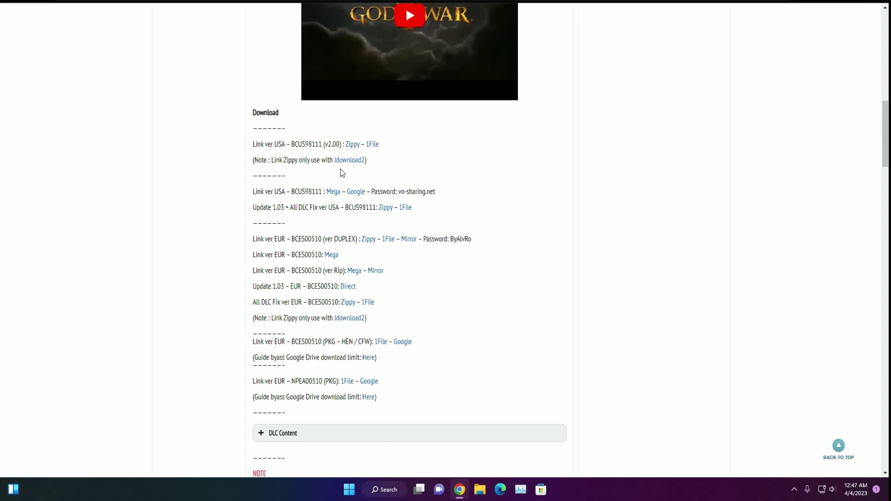
Compare the EUR BCES00510 and USA BCUS98111 version codes in the God of War 3 download links and info table.
{"action": "left_click_drag", "start_coordinate": [300, 238], "coordinate": [321, 255]}
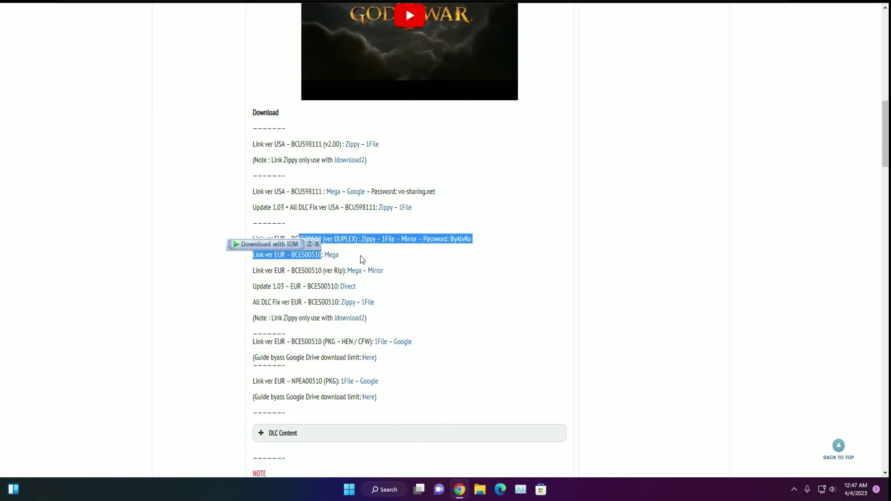
{"action": "left_click", "coordinate": [317, 244]}
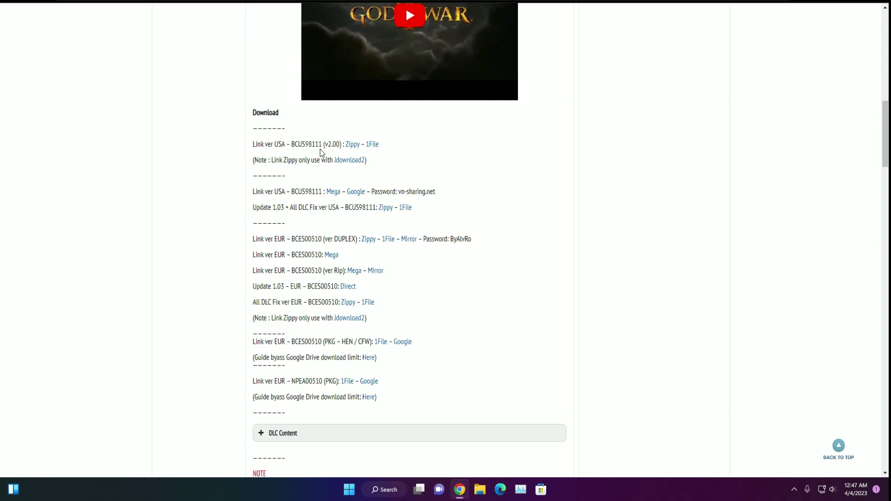
{"action": "left_click_drag", "start_coordinate": [297, 144], "coordinate": [324, 145]}
{"action": "scroll", "coordinate": [459, 181], "scroll_direction": "up", "scroll_amount": 5}
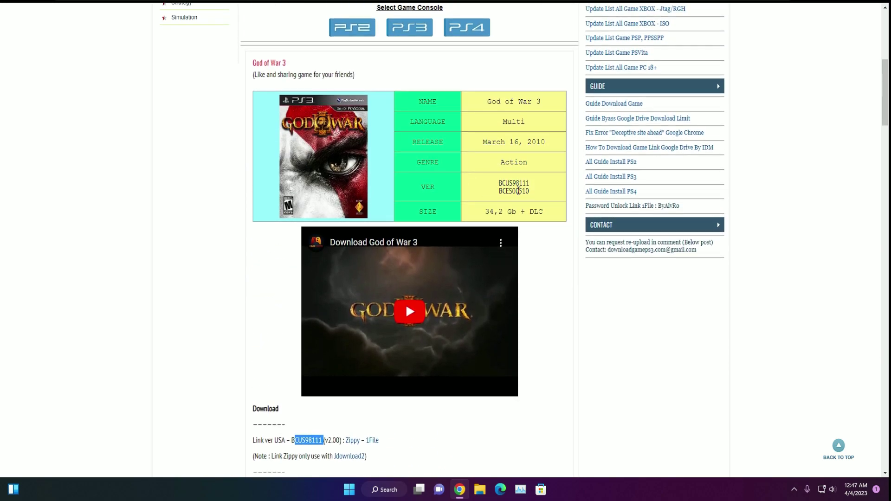
{"action": "left_click", "coordinate": [427, 186]}
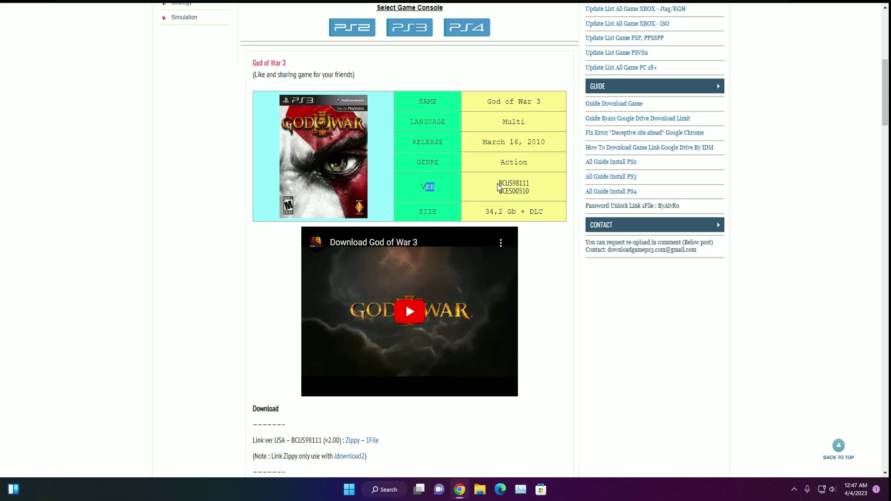
{"action": "left_click_drag", "start_coordinate": [500, 183], "coordinate": [532, 184]}
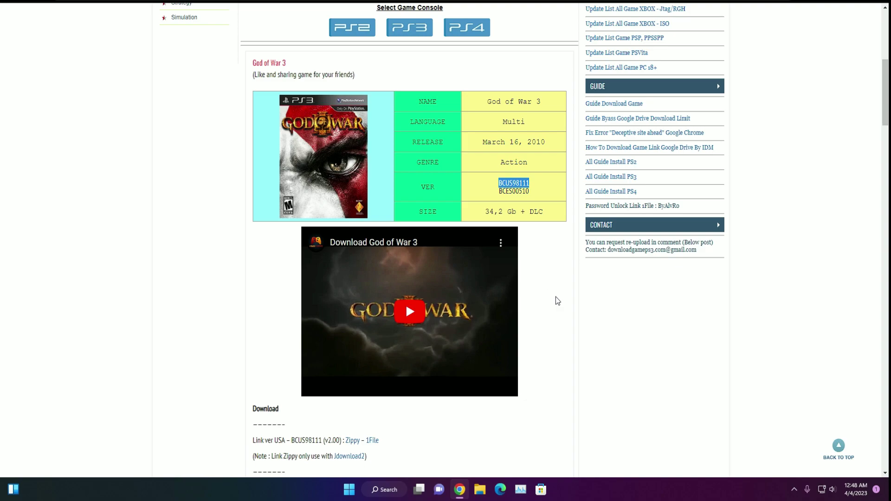
Open the Zippy download link for the USA BCUS98111 version of God of War 3 and fill in the captcha security prompt.
{"action": "scroll", "coordinate": [557, 298], "scroll_direction": "down", "scroll_amount": 4}
{"action": "left_click", "coordinate": [353, 244]}
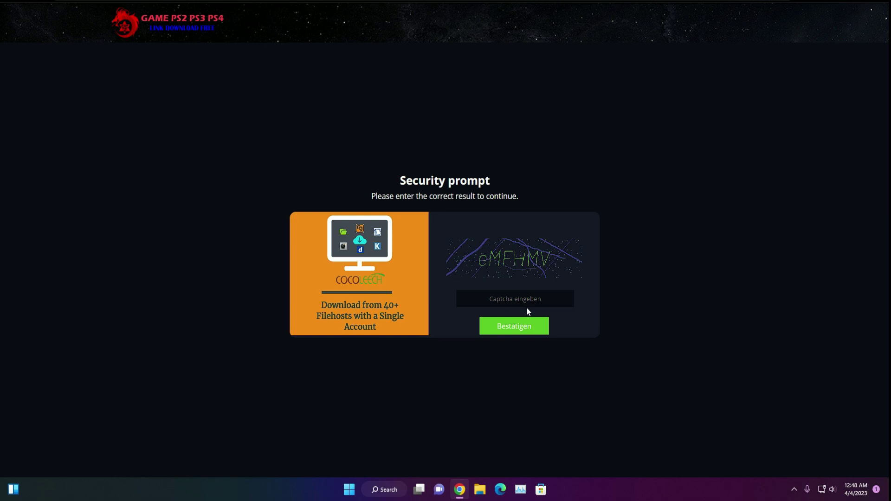
{"action": "type", "text": "cmfhv"}
{"action": "key", "text": "Return"}
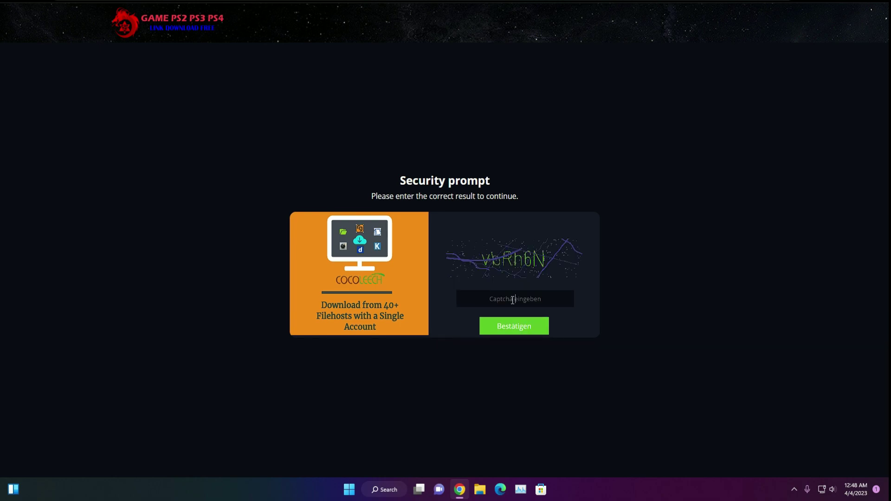
{"action": "left_click", "coordinate": [513, 300]}
{"action": "type", "text": "vbrh6n"}
{"action": "key", "text": "Return"}
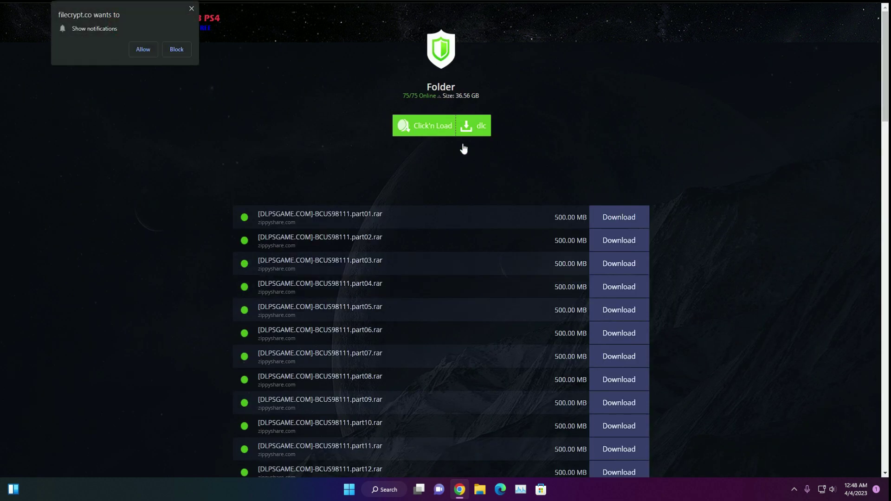
Look through the list of BCUS98111 rar parts offered on the file download page.
{"action": "scroll", "coordinate": [423, 221], "scroll_direction": "down", "scroll_amount": 3}
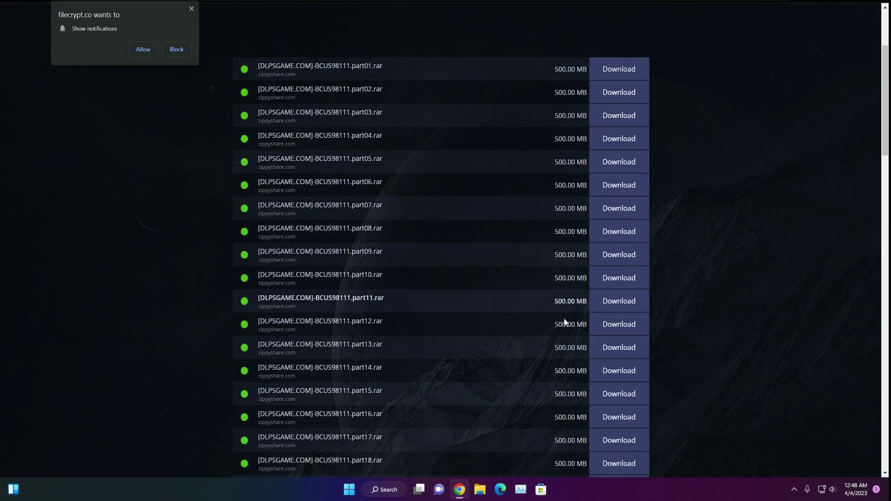
{"action": "scroll", "coordinate": [422, 239], "scroll_direction": "down", "scroll_amount": 17}
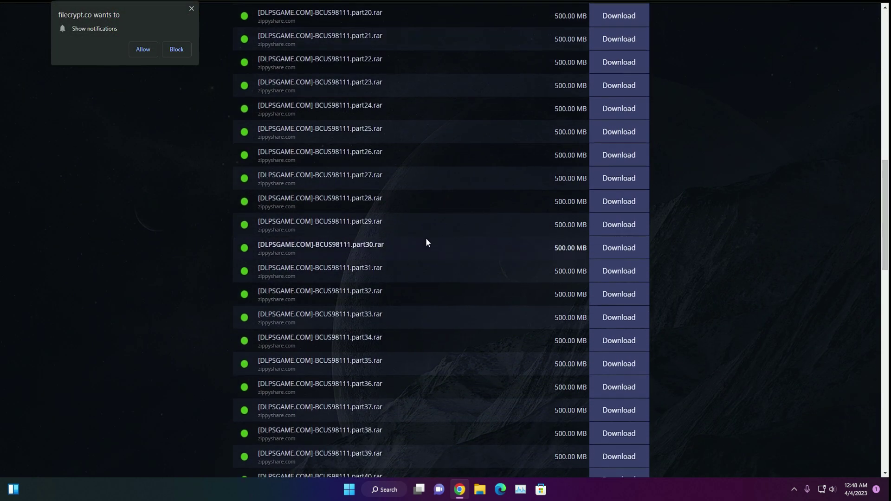
{"action": "scroll", "coordinate": [476, 113], "scroll_direction": "down", "scroll_amount": 4}
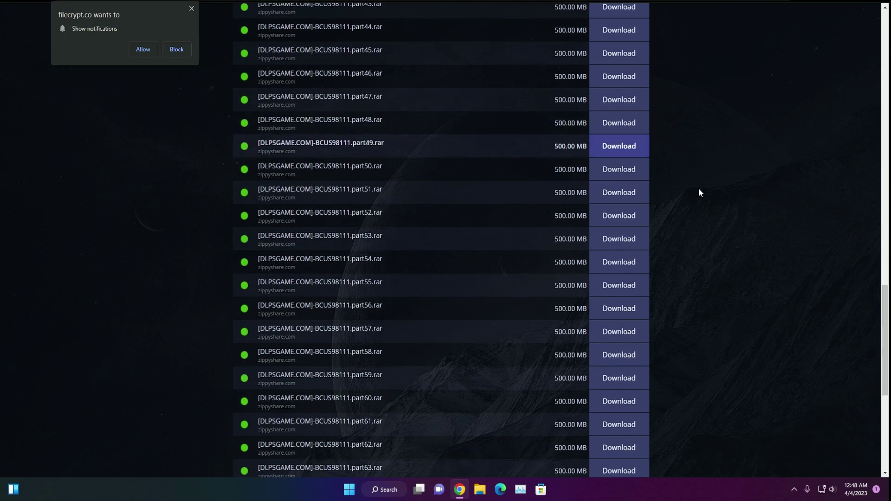
{"action": "scroll", "coordinate": [481, 244], "scroll_direction": "down", "scroll_amount": 7}
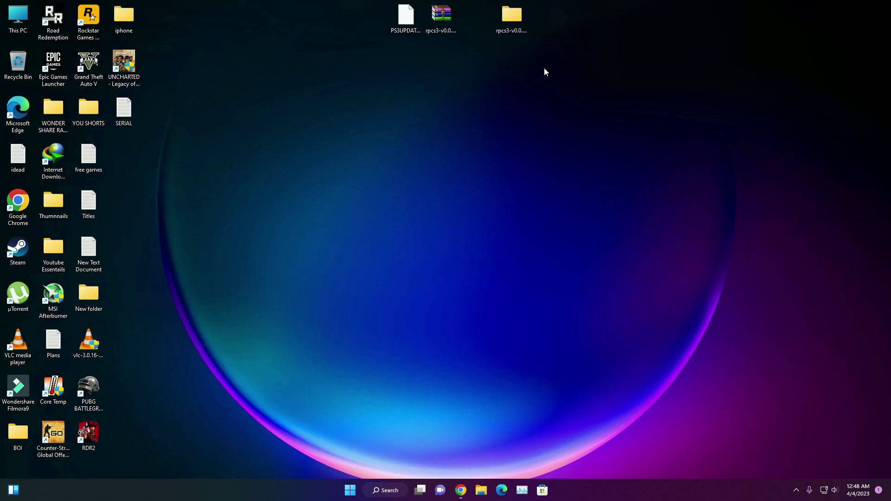
Move the extracted rpcs3 folder beside its archive on the desktop and open God.Of.War.3.PS3-DUPLEX on Local Disk (G:).
{"action": "left_click_drag", "start_coordinate": [511, 31], "coordinate": [478, 33]}
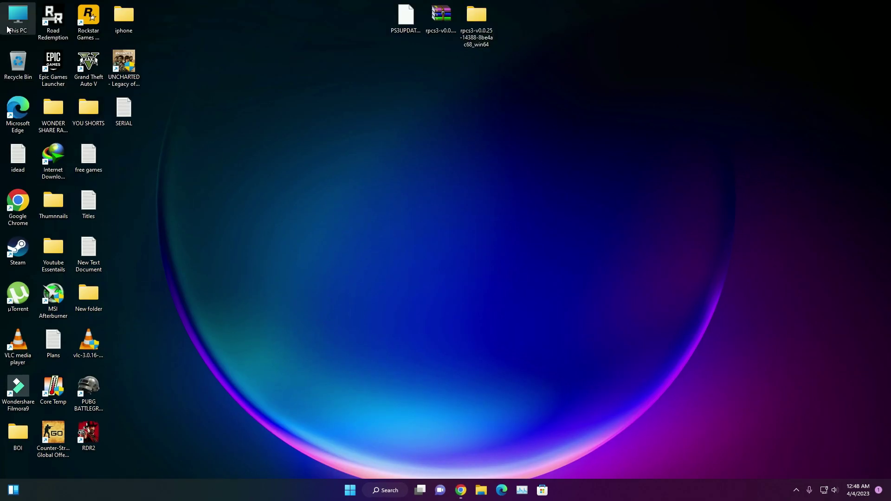
{"action": "double_click", "coordinate": [18, 18]}
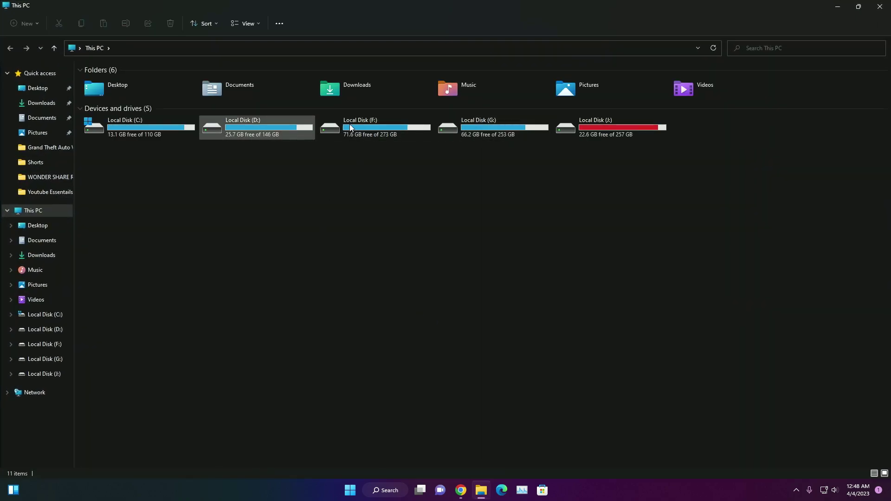
{"action": "double_click", "coordinate": [400, 131]}
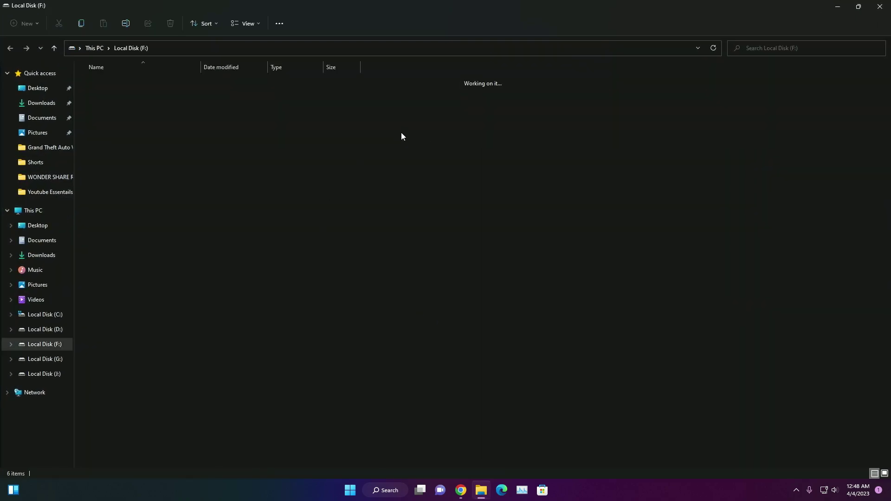
{"action": "left_click", "coordinate": [9, 48]}
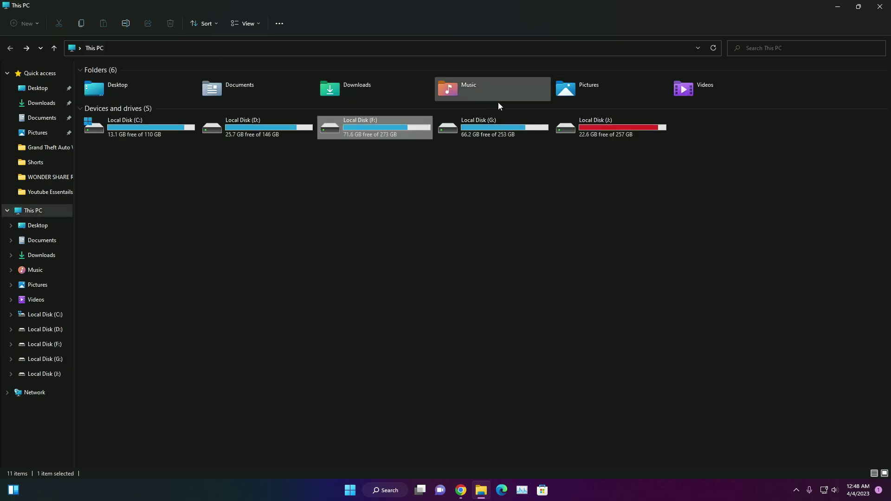
{"action": "double_click", "coordinate": [240, 135]}
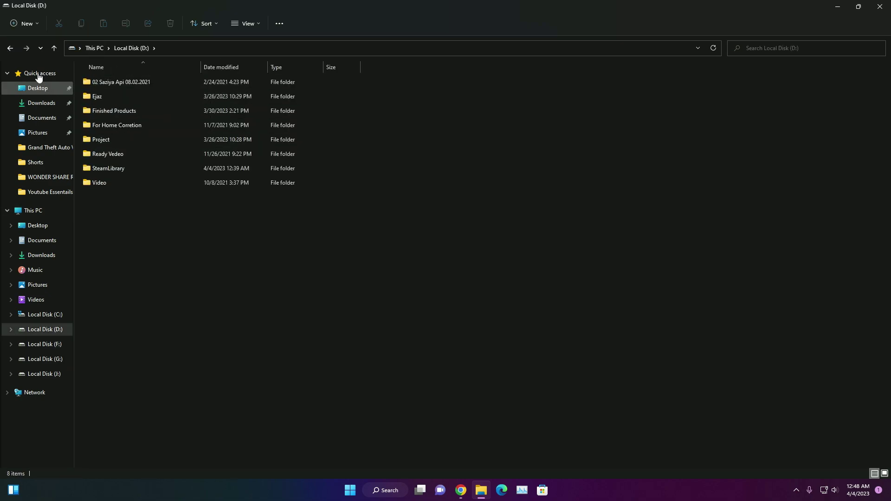
{"action": "left_click", "coordinate": [10, 48]}
{"action": "double_click", "coordinate": [486, 120]}
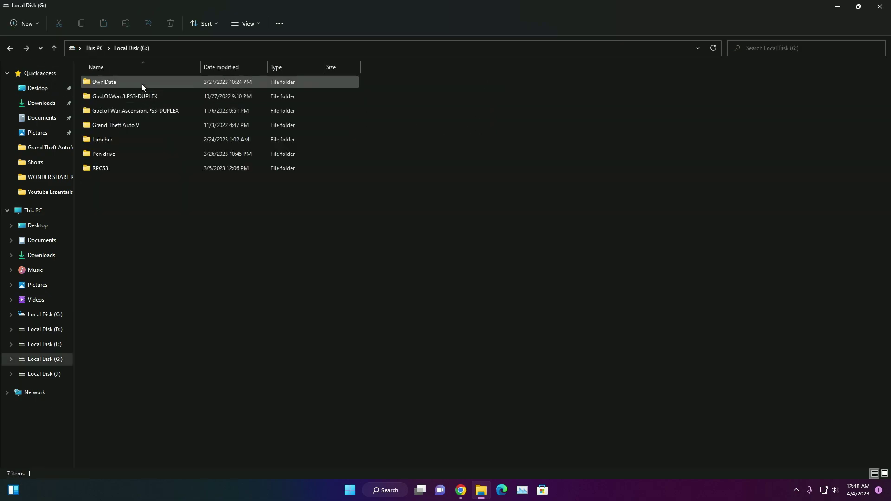
{"action": "double_click", "coordinate": [141, 95]}
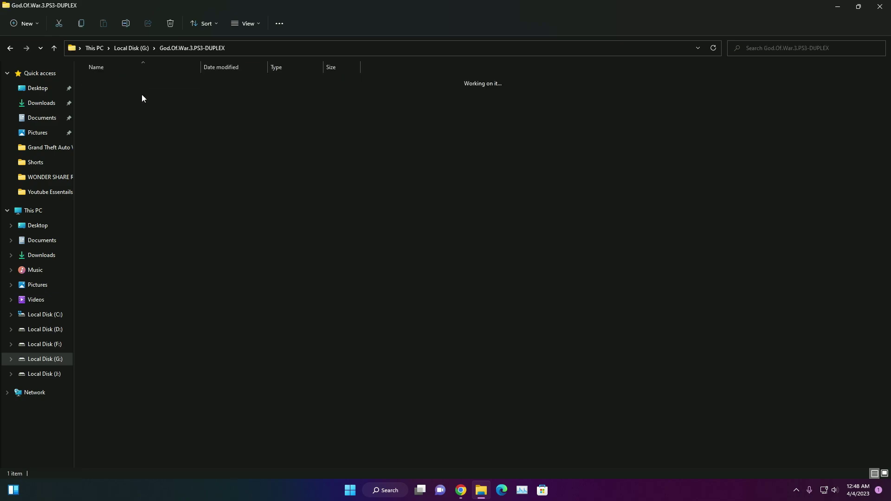
Check the size and file details in the properties of the inner God.Of.War.3.PS3-DUPLEX folder.
{"action": "right_click", "coordinate": [147, 85]}
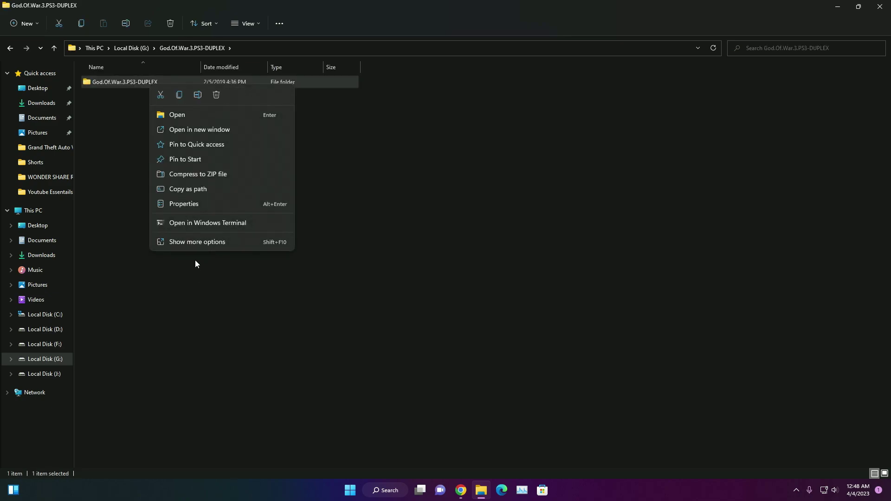
{"action": "left_click", "coordinate": [204, 242]}
{"action": "left_click", "coordinate": [234, 472]}
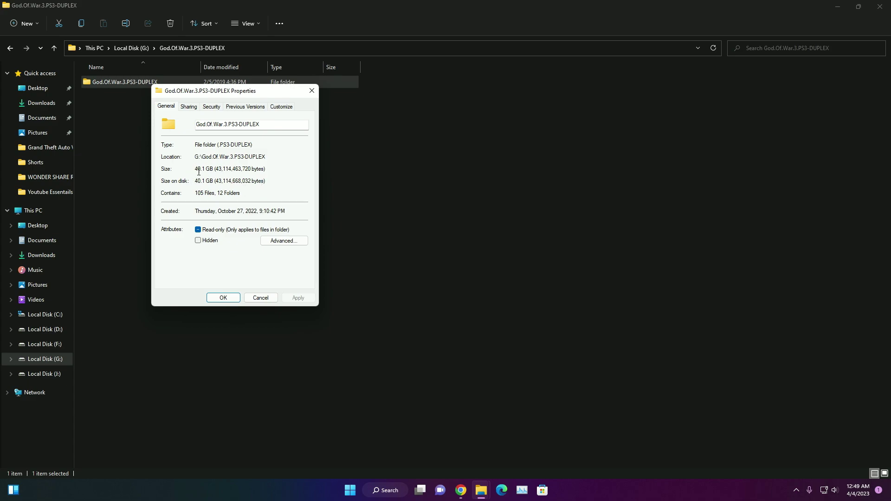
{"action": "left_click", "coordinate": [312, 91]}
Examine the contents of the inner God.Of.War.3.PS3-DUPLEX folder and its PS3_GAME subfolder.
{"action": "double_click", "coordinate": [181, 82]}
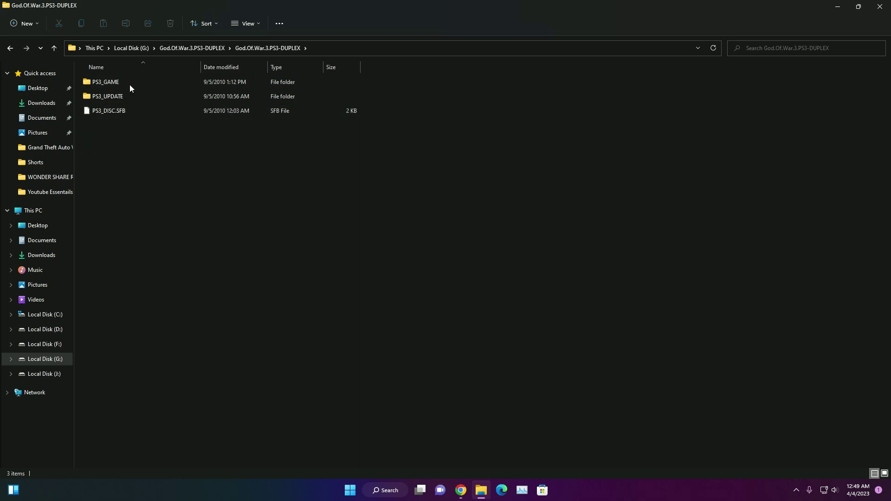
{"action": "double_click", "coordinate": [131, 81]}
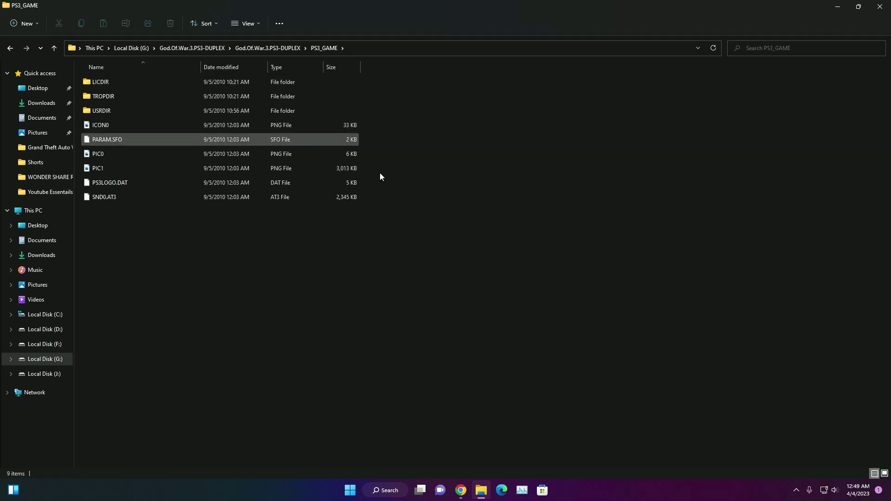
{"action": "left_click", "coordinate": [9, 47]}
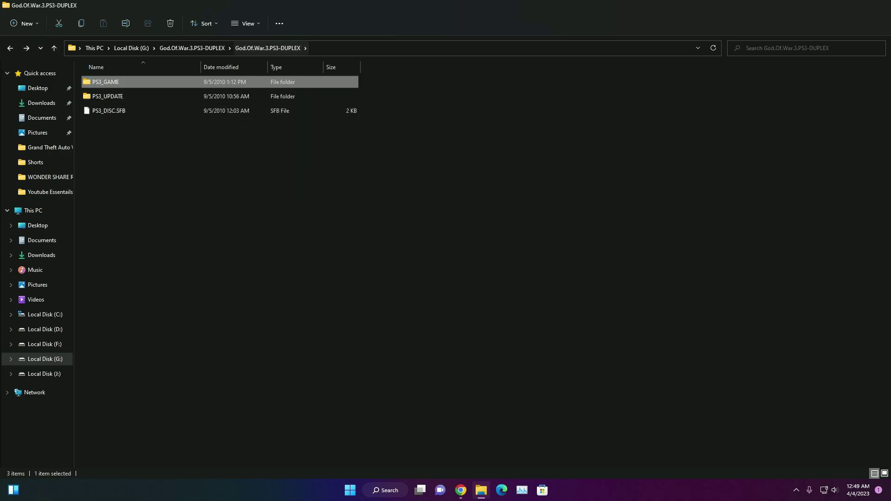
Return to the desktop, launch RPCS3 from the rpcs3-v0.0.25-14388-8be4ac68_win64 folder and decline the update.
{"action": "key", "text": "super+d"}
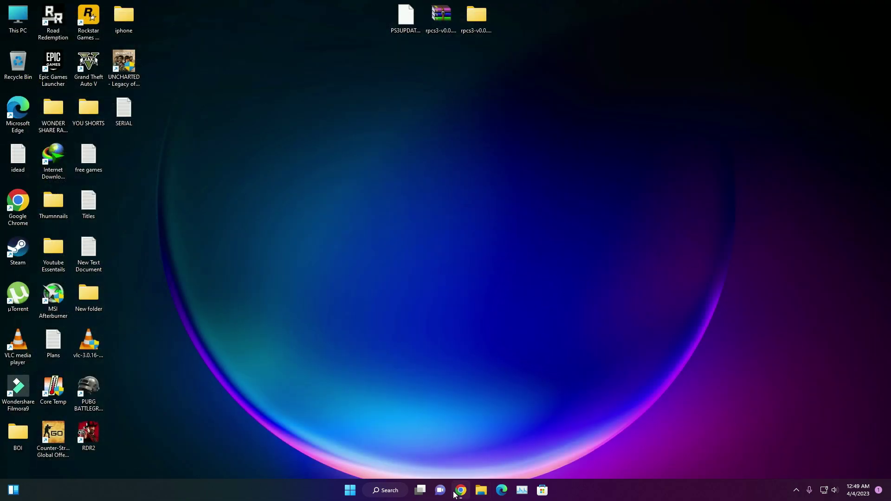
{"action": "key", "text": "Return"}
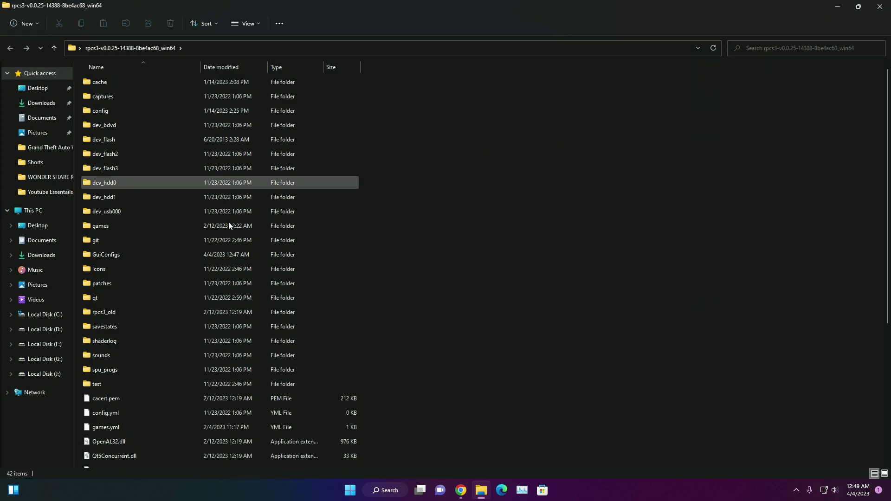
{"action": "scroll", "coordinate": [218, 246], "scroll_direction": "down", "scroll_amount": 5}
{"action": "double_click", "coordinate": [135, 392]}
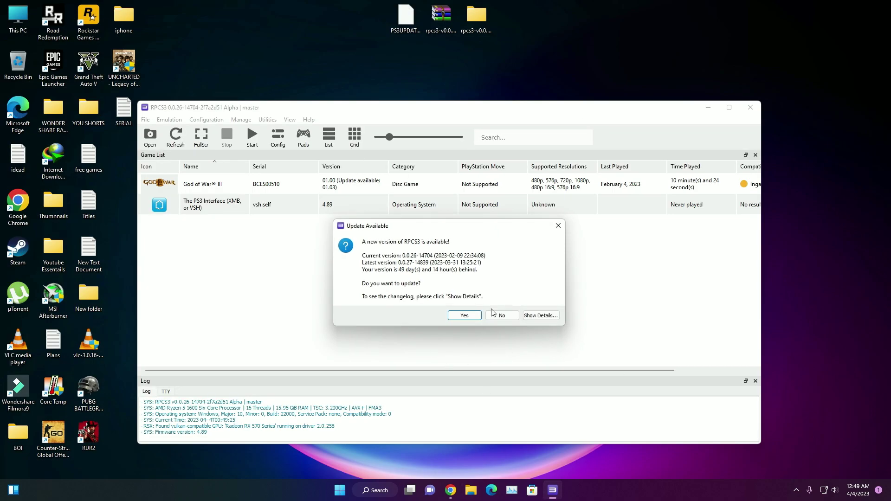
{"action": "left_click", "coordinate": [500, 315]}
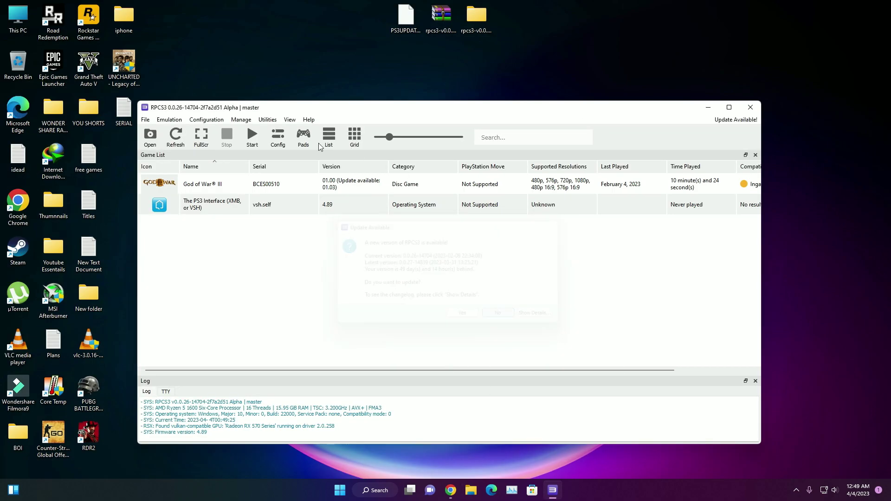
{"action": "left_click_drag", "start_coordinate": [304, 107], "coordinate": [337, 106]}
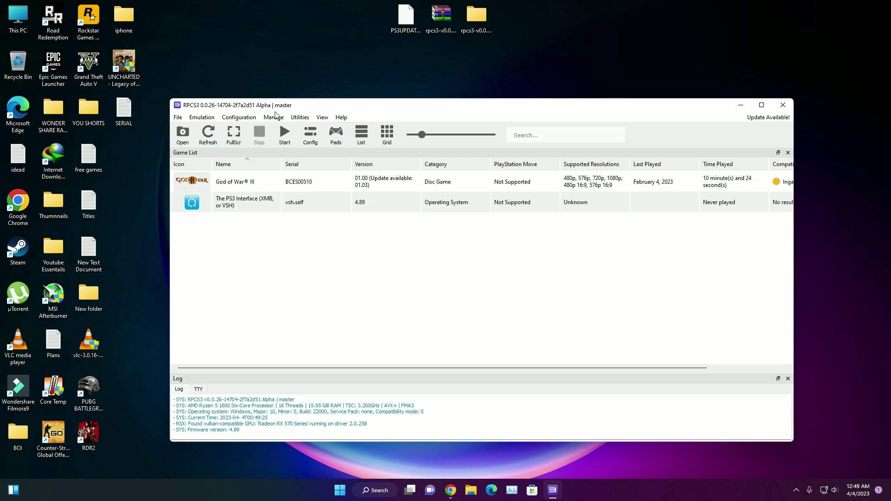
Review the CPU, GPU and audio configuration in the RPCS3 settings and close them without changes.
{"action": "left_click", "coordinate": [250, 119]}
{"action": "left_click", "coordinate": [305, 159]}
{"action": "left_click", "coordinate": [239, 117]}
{"action": "left_click", "coordinate": [410, 168]}
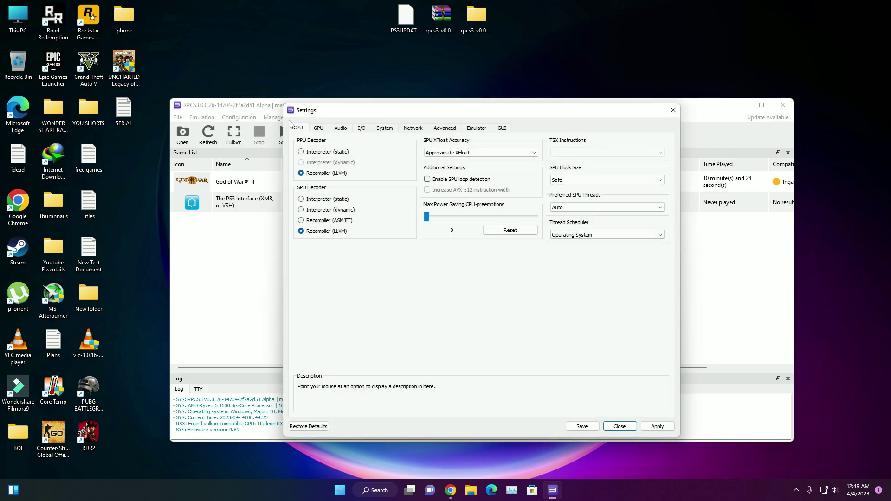
{"action": "left_click", "coordinate": [318, 129]}
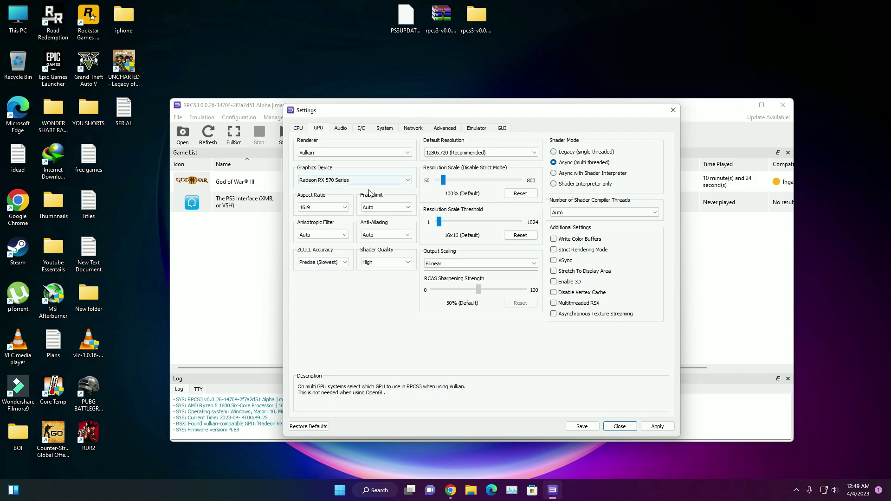
{"action": "left_click", "coordinate": [341, 128]}
{"action": "left_click", "coordinate": [318, 128]}
{"action": "left_click", "coordinate": [299, 129]}
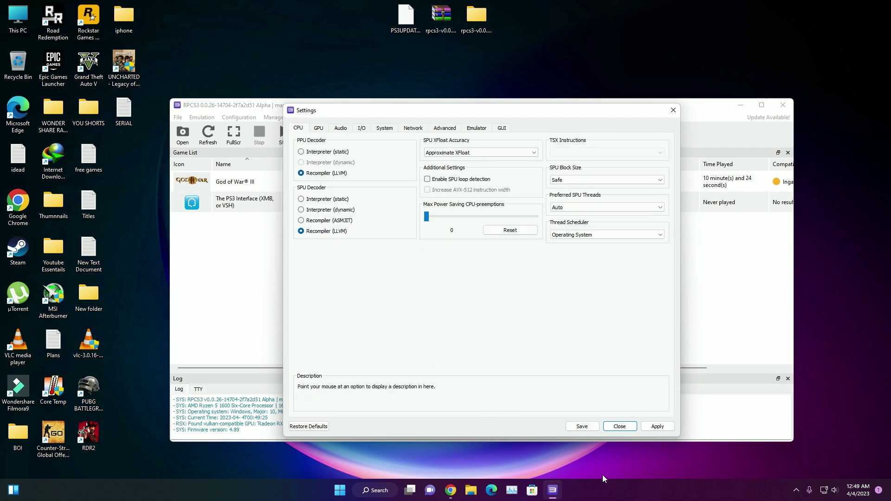
{"action": "left_click", "coordinate": [619, 426]}
Review the available controller handlers for Player 1 in the gamepad settings and cancel.
{"action": "left_click", "coordinate": [336, 135]}
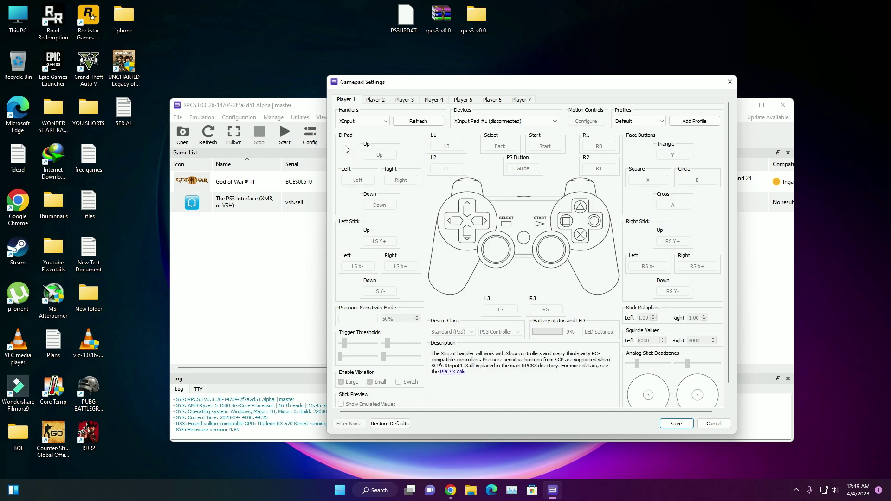
{"action": "left_click", "coordinate": [364, 122]}
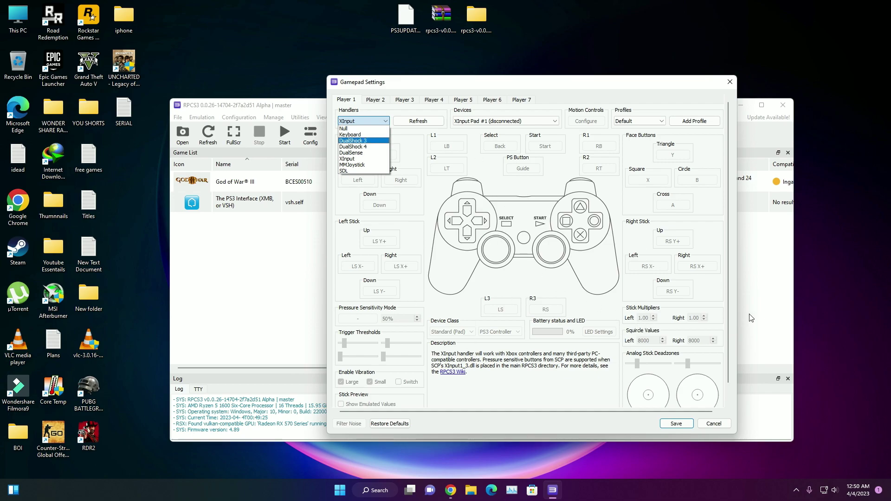
{"action": "left_click", "coordinate": [714, 423]}
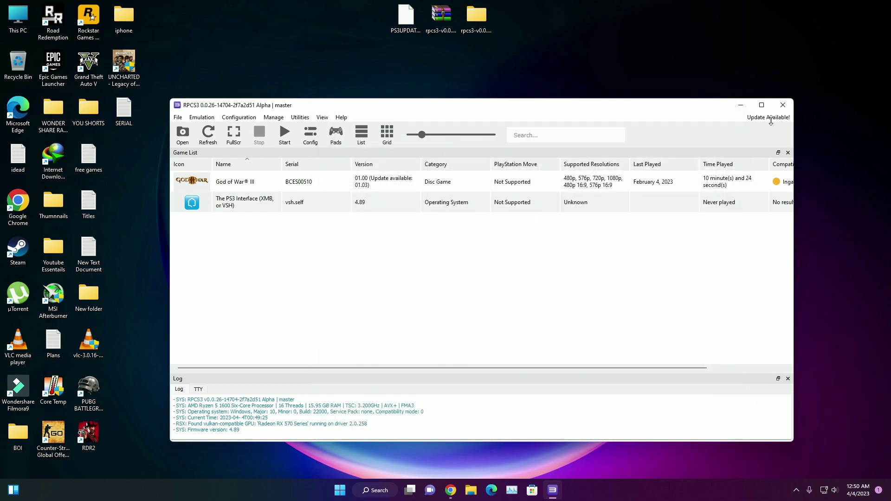
Boot the game from the inner God.Of.War.3.PS3-DUPLEX folder on Local Disk (G:).
{"action": "left_click_drag", "start_coordinate": [328, 111], "coordinate": [407, 84]}
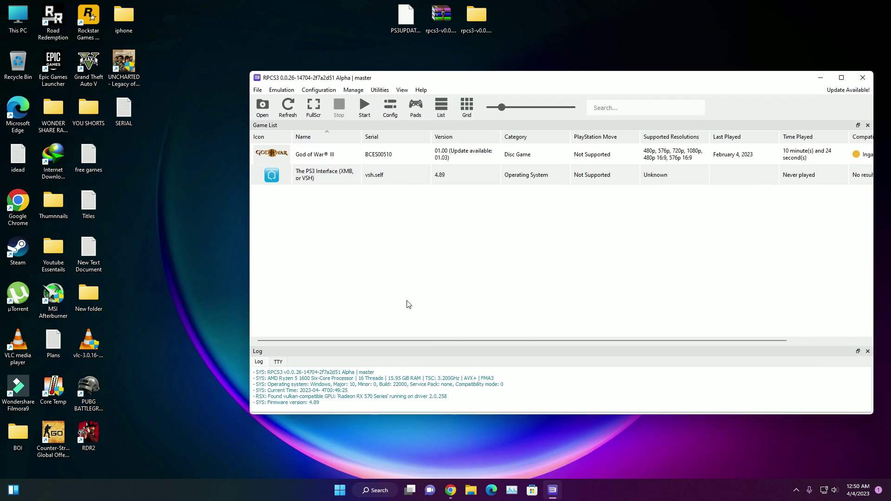
{"action": "left_click", "coordinate": [256, 90]}
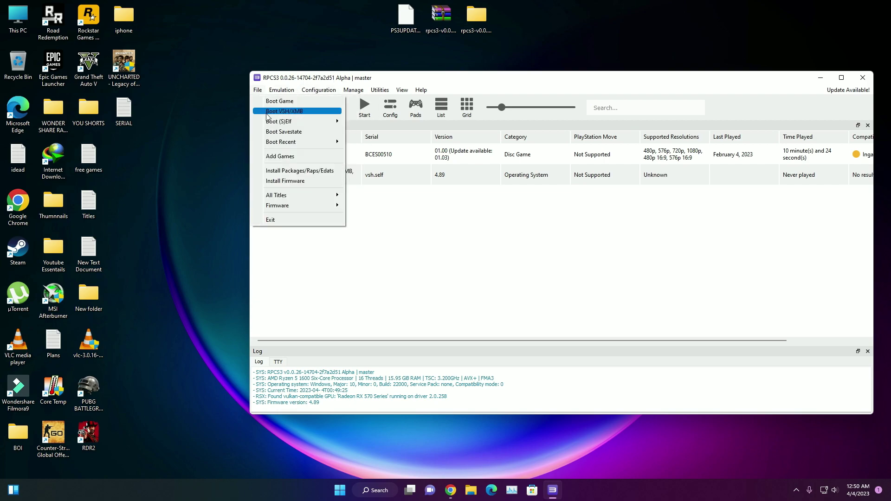
{"action": "left_click", "coordinate": [260, 90]}
{"action": "left_click", "coordinate": [261, 90]}
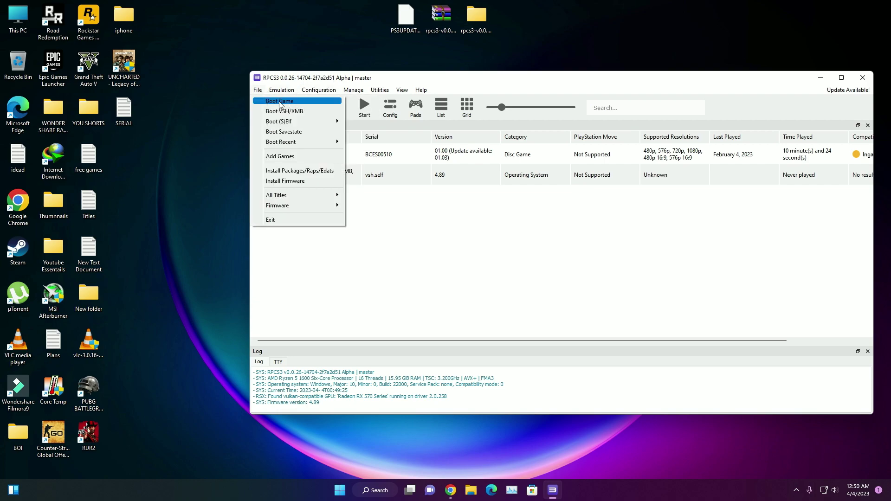
{"action": "left_click", "coordinate": [292, 102]}
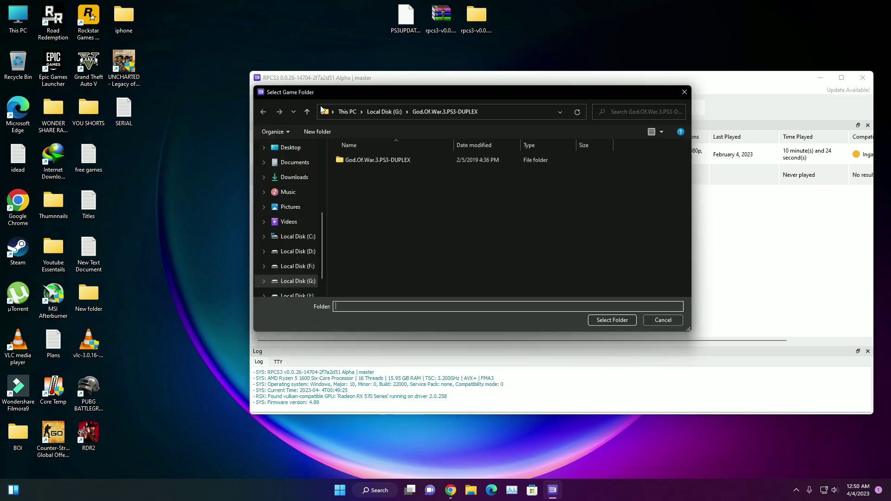
{"action": "left_click", "coordinate": [374, 162]}
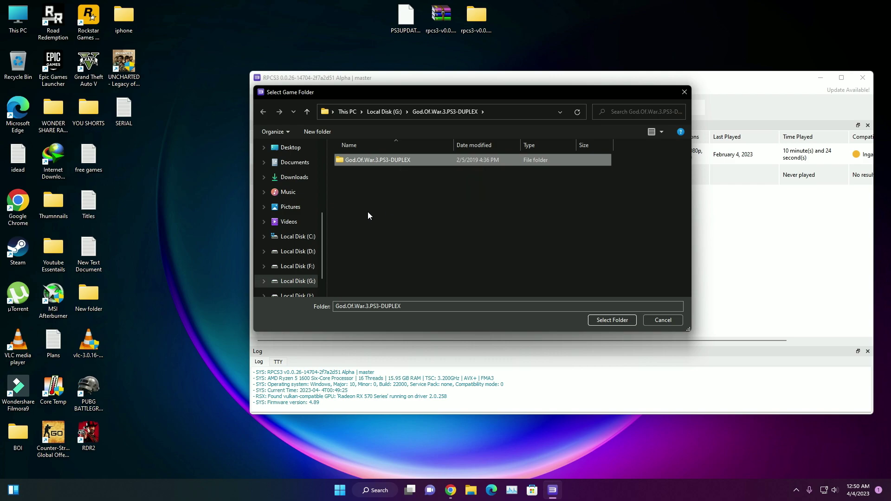
{"action": "mouse_move", "coordinate": [391, 165]}
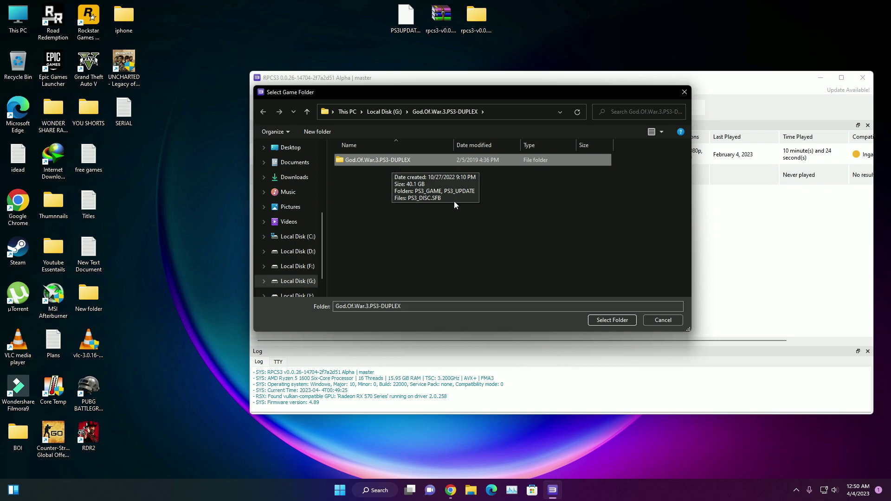
{"action": "left_click", "coordinate": [604, 321]}
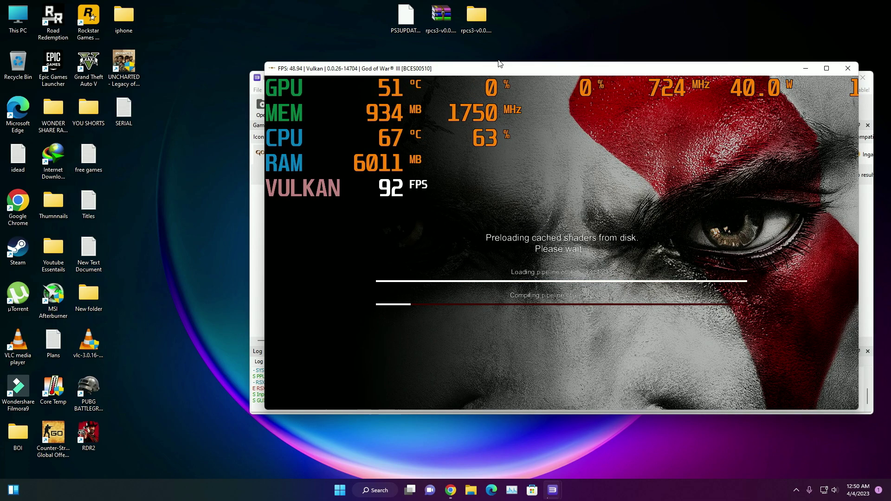
Reposition the game window and close the background hardware monitoring program that draws the GPU, CPU and FPS overlay.
{"action": "left_click_drag", "start_coordinate": [494, 68], "coordinate": [419, 70]}
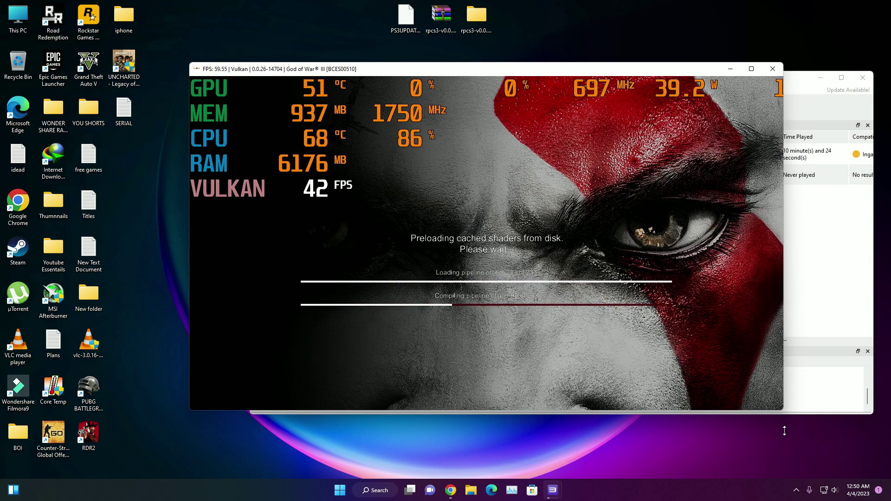
{"action": "left_click", "coordinate": [797, 491]}
{"action": "right_click", "coordinate": [777, 465]}
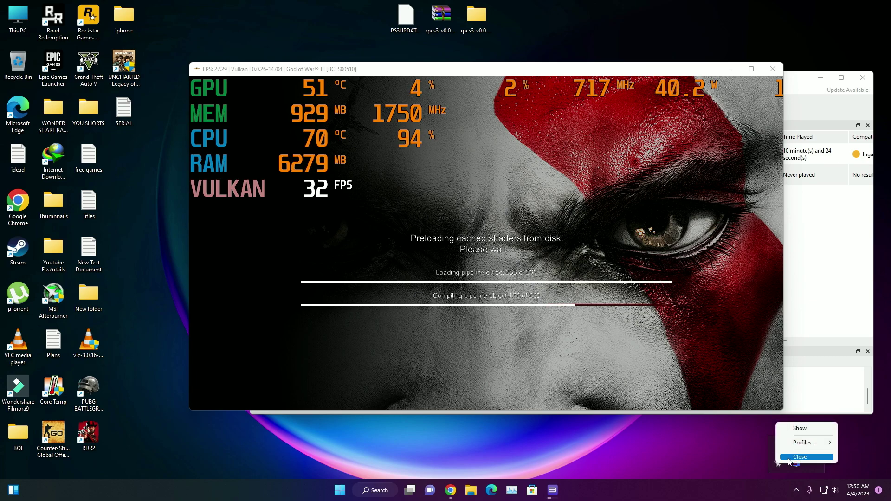
{"action": "left_click", "coordinate": [800, 456]}
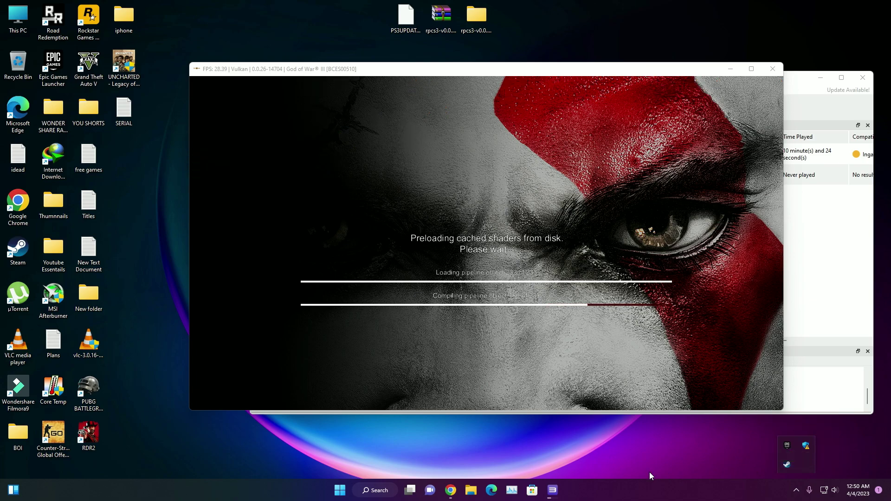
{"action": "left_click", "coordinate": [480, 69]}
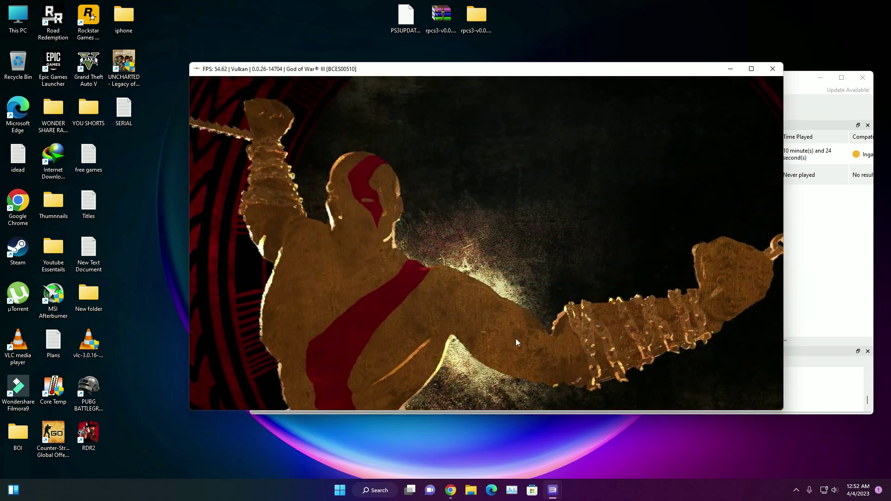
Load the (Auto Save) Gaia save from the God of War III main menu.
{"action": "left_click_drag", "start_coordinate": [387, 72], "coordinate": [318, 73]}
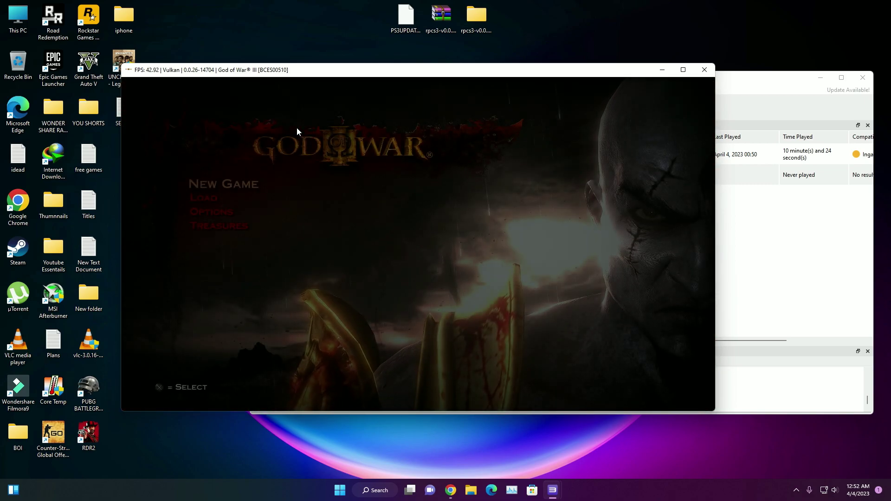
{"action": "key", "text": "Down"}
{"action": "key", "text": "Down"}
{"action": "key", "text": "Down"}
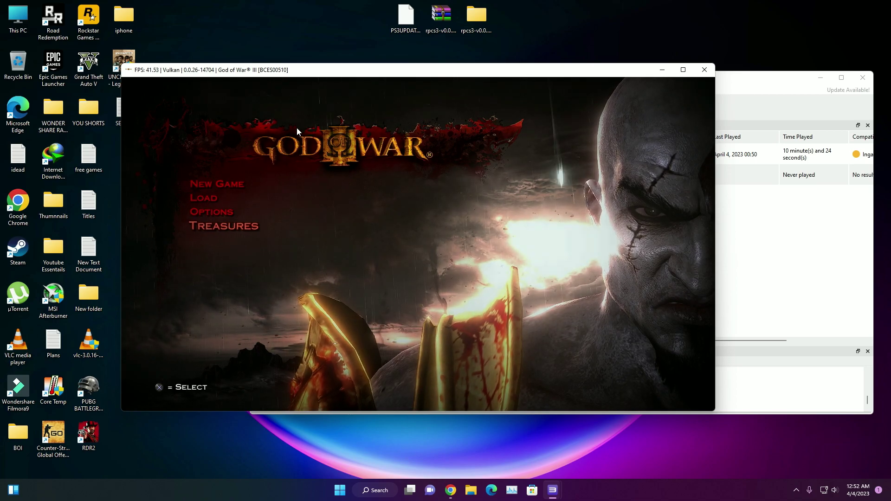
{"action": "key", "text": "Up"}
{"action": "key", "text": "Up"}
{"action": "key", "text": "x"}
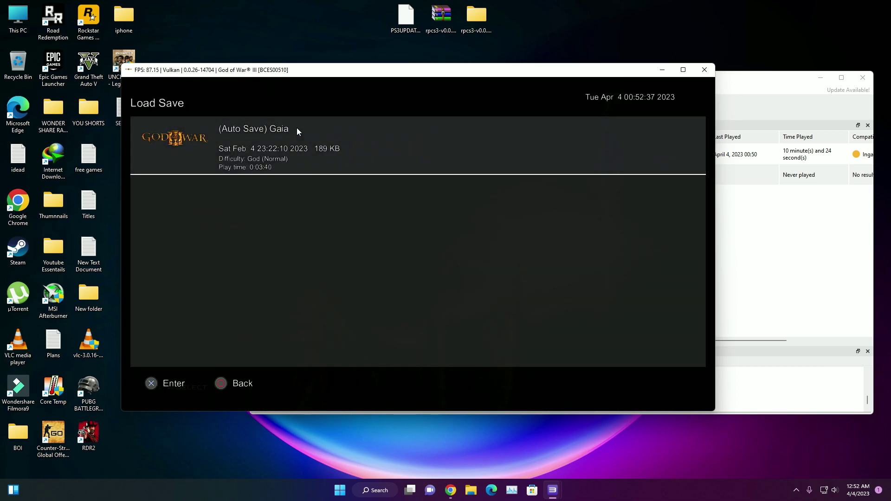
{"action": "key", "text": "x"}
{"action": "key", "text": "x"}
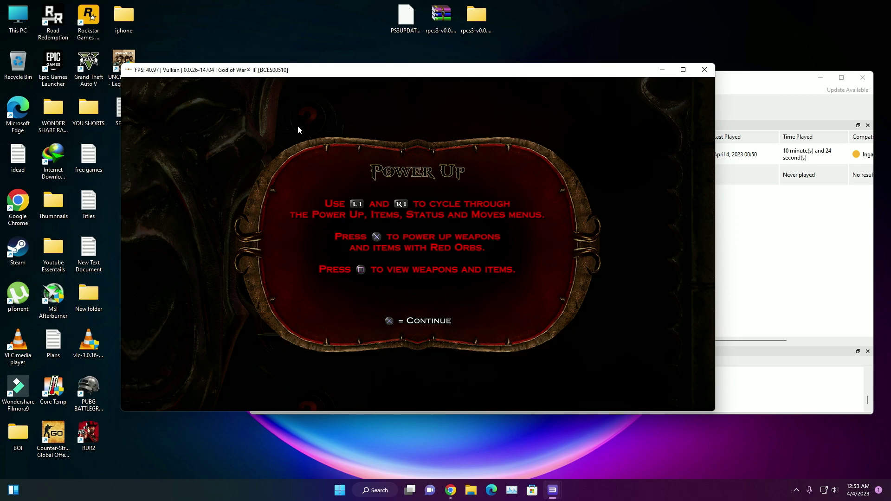
Maximize the game window, dismiss the Power Up instructions and return from the Power Up screen to gameplay.
{"action": "left_click", "coordinate": [683, 70]}
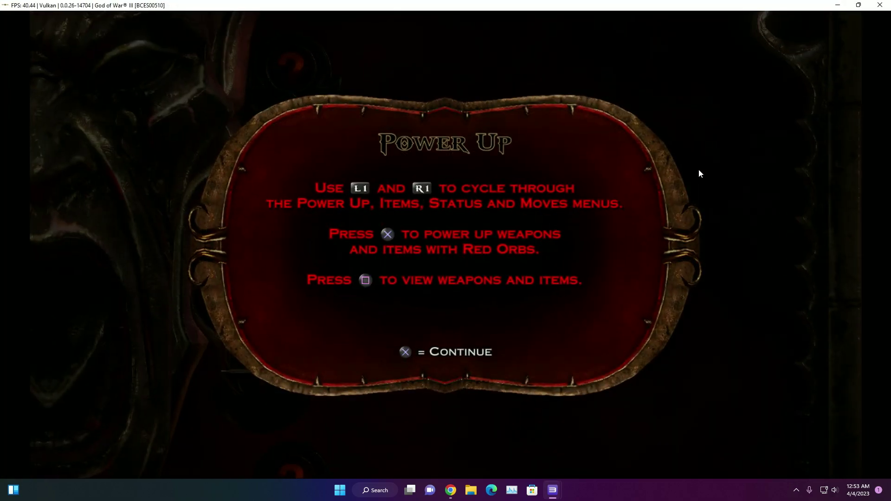
{"action": "key", "text": "x"}
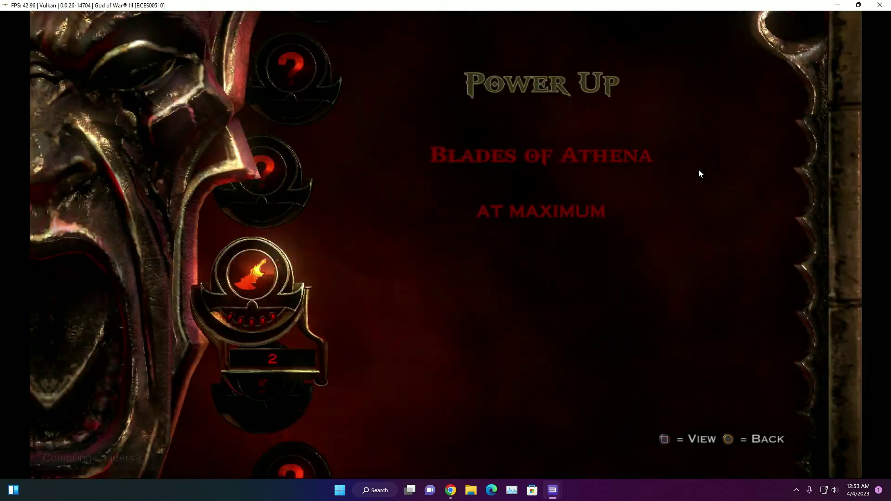
{"action": "key", "text": "c"}
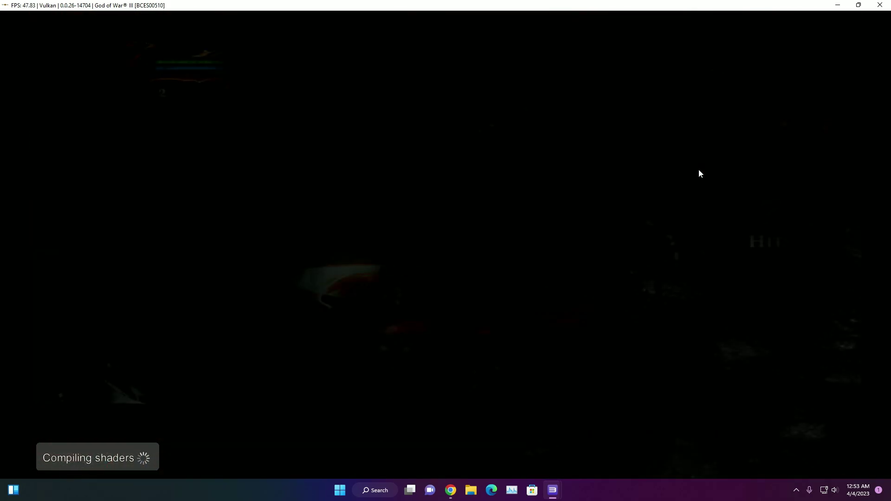
Fight the surrounding enemies with repeated blade attacks, and pause the fight by opening the Power Up screen.
{"action": "key", "text": "z"}
{"action": "key", "text": "z"}
{"action": "key", "text": "z"}
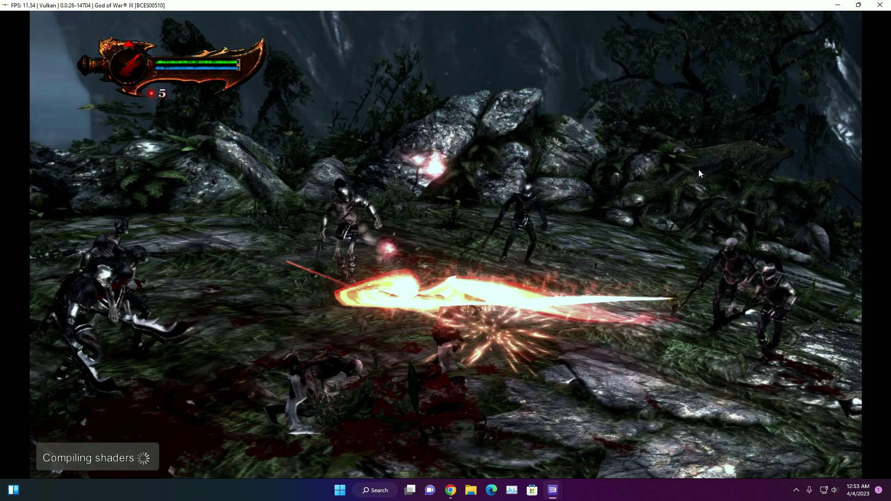
{"action": "key", "text": "z"}
{"action": "key", "text": "z"}
{"action": "key", "text": "z"}
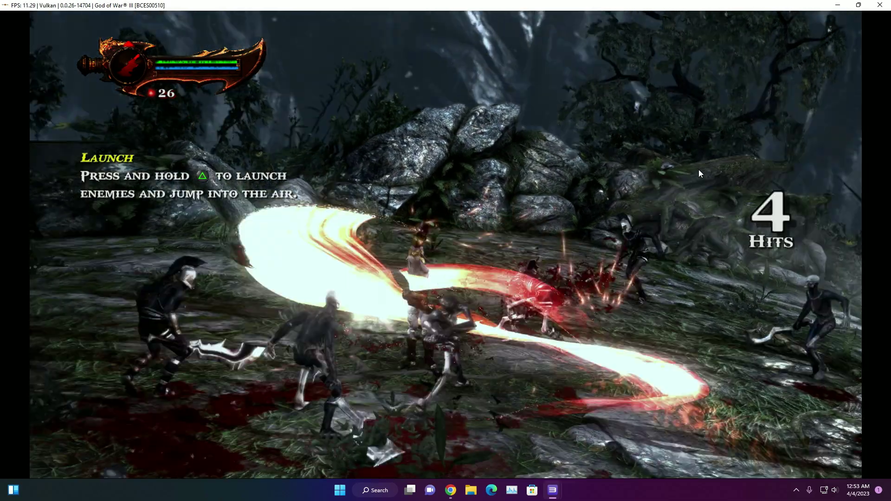
{"action": "key", "text": "z"}
{"action": "key", "text": "z"}
{"action": "key", "text": "z"}
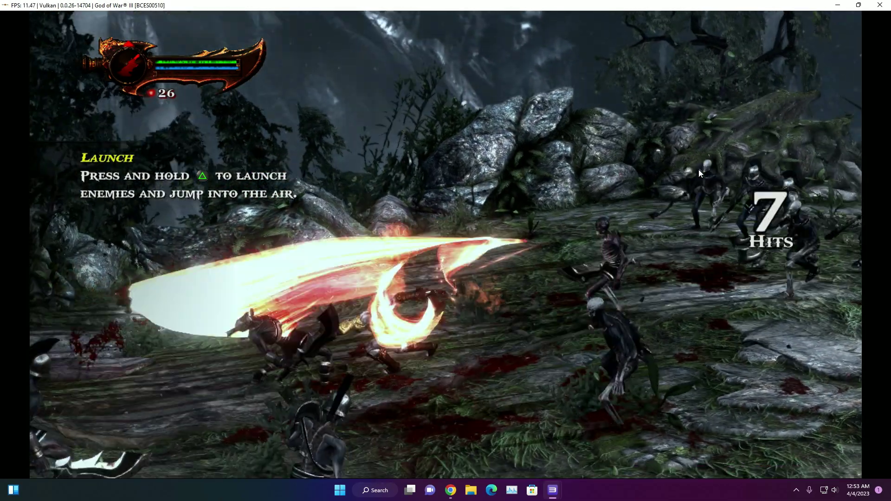
{"action": "key", "text": "z"}
{"action": "key", "text": "z"}
{"action": "key", "text": "z"}
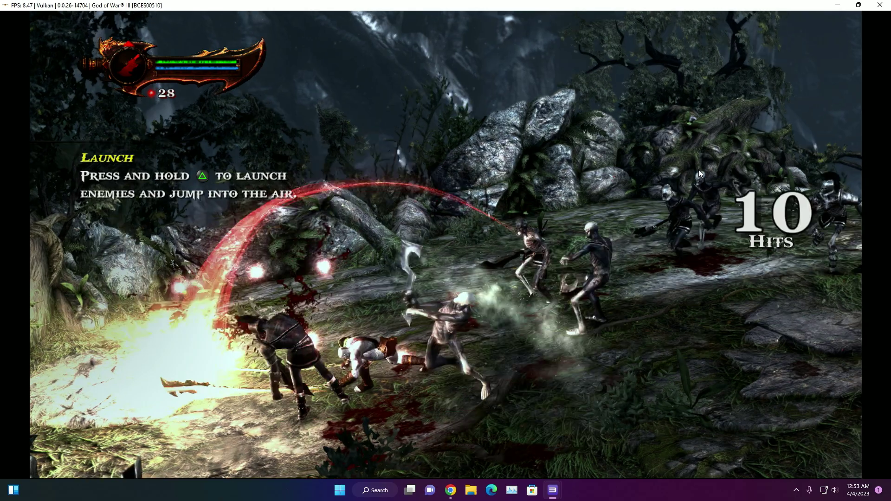
{"action": "key", "text": "z"}
{"action": "key", "text": "z"}
{"action": "key", "text": "z"}
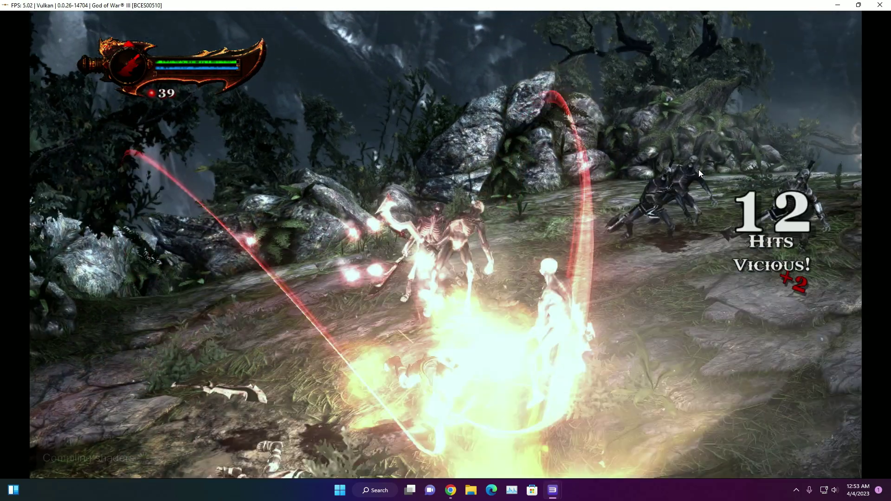
{"action": "key", "text": "z"}
{"action": "key", "text": "z"}
{"action": "key", "text": "z"}
{"action": "key", "text": "z"}
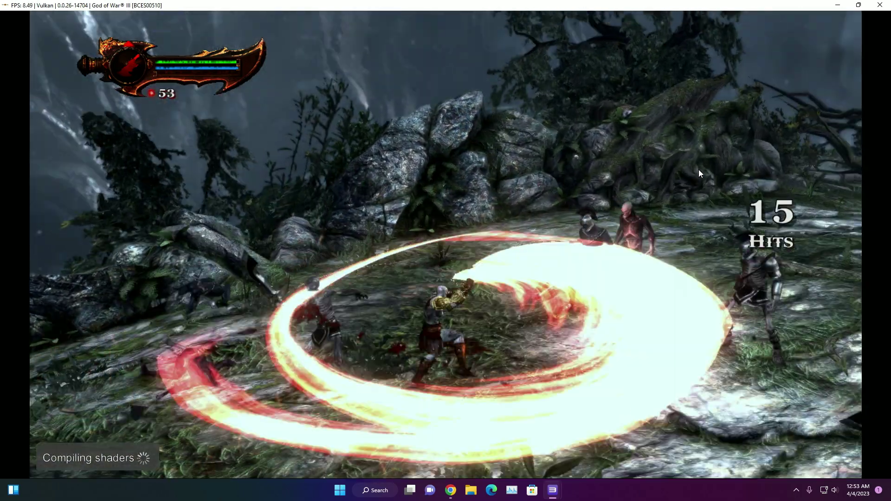
{"action": "key", "text": "z"}
{"action": "key", "text": "z"}
{"action": "key", "text": "z"}
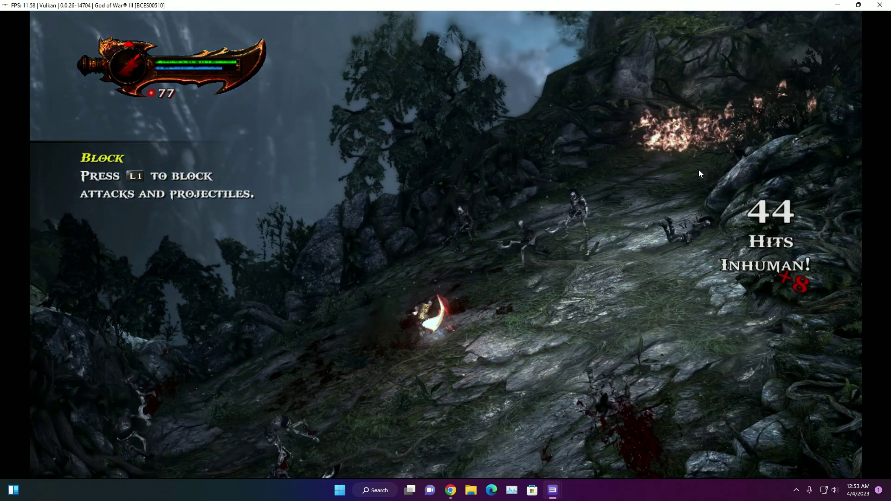
{"action": "key", "text": "space"}
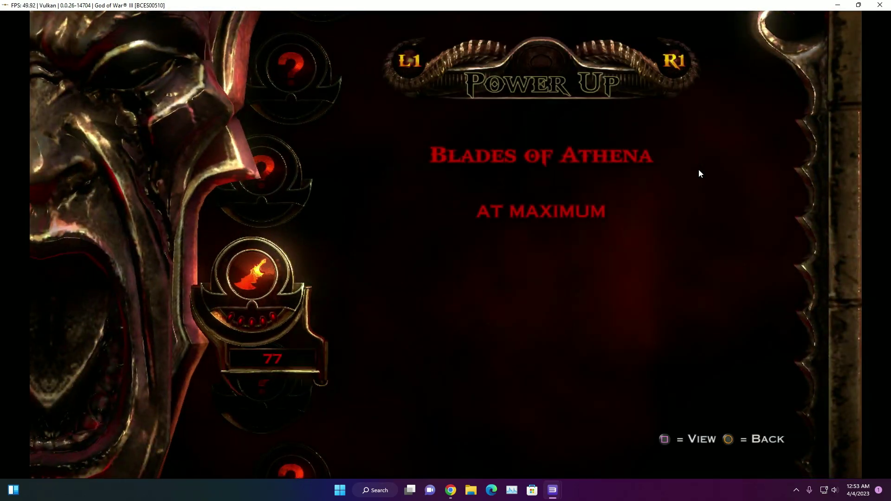